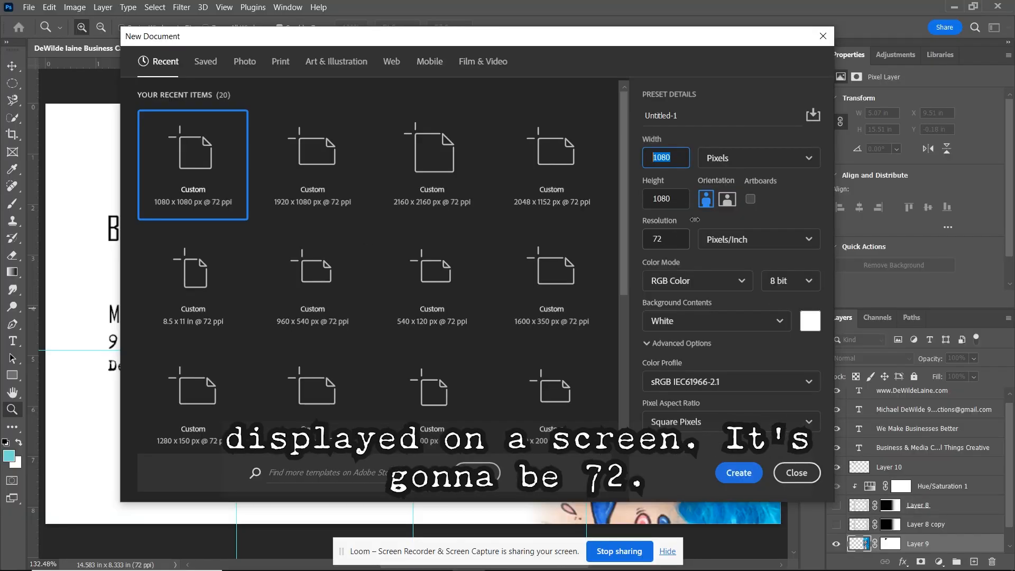
# - Review the measurement unit choices for the new document's width and the unit choices for its resolution
pyautogui.click(766, 158)
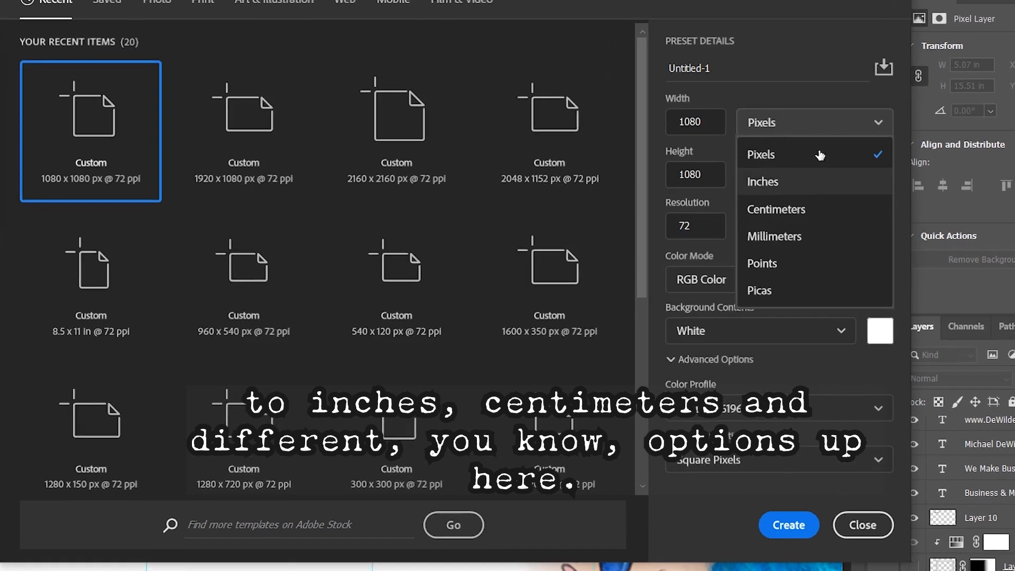
pyautogui.click(838, 122)
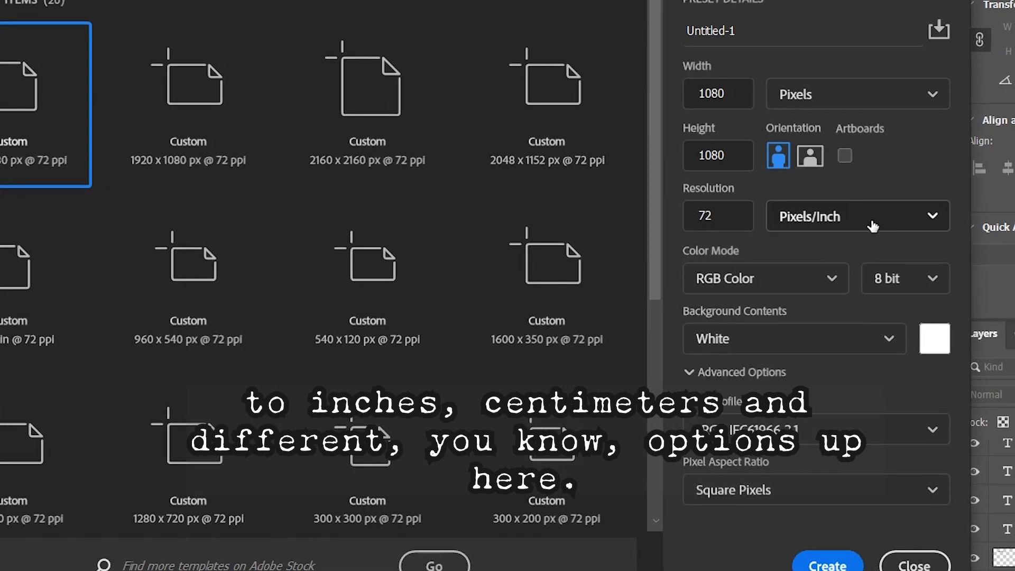
pyautogui.click(874, 225)
pyautogui.click(871, 218)
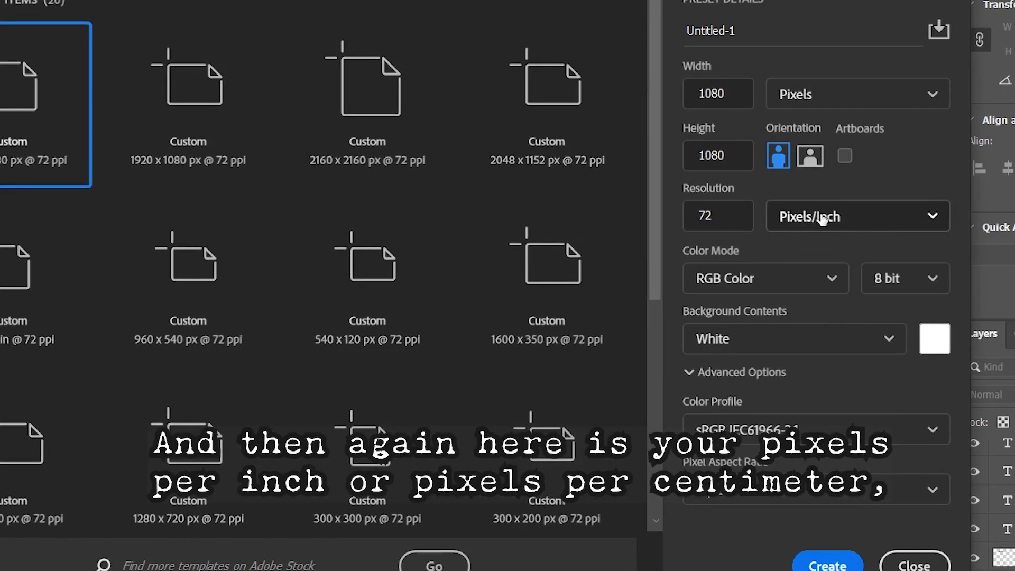
pyautogui.click(857, 218)
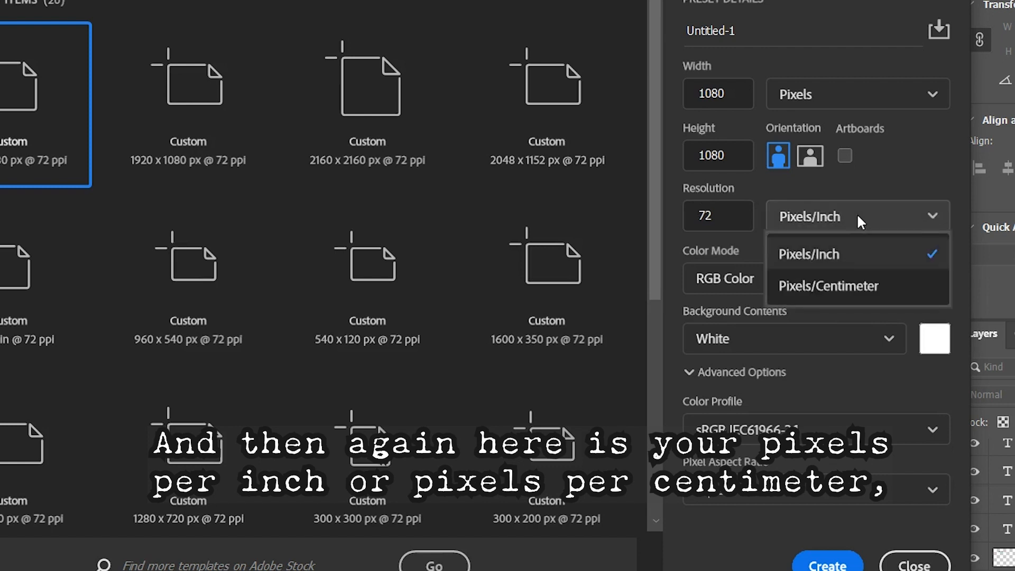
pyautogui.click(857, 214)
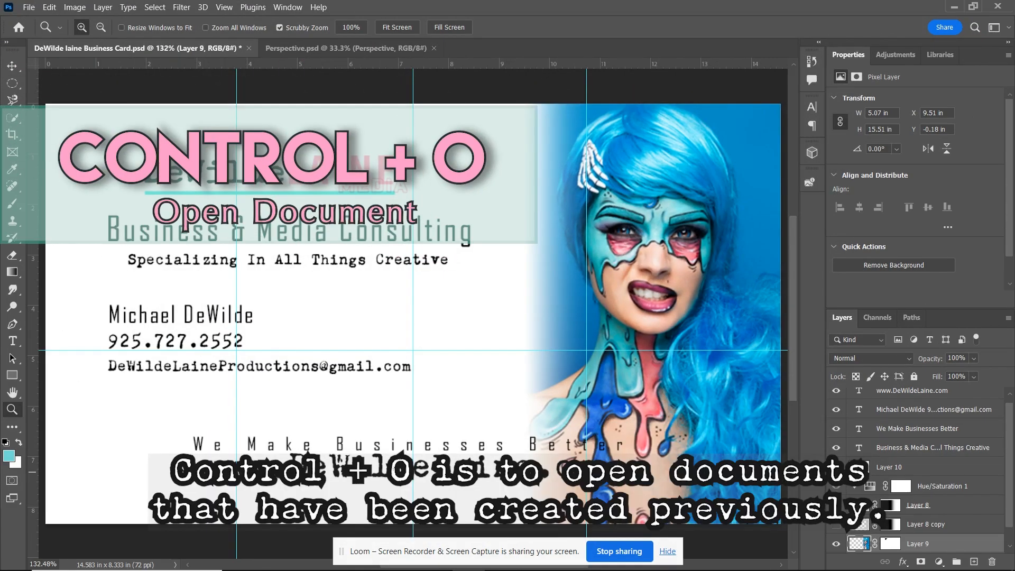
# - Open Perspective.psd from the Projects folder
pyautogui.hotkey('ctrl', 'o')
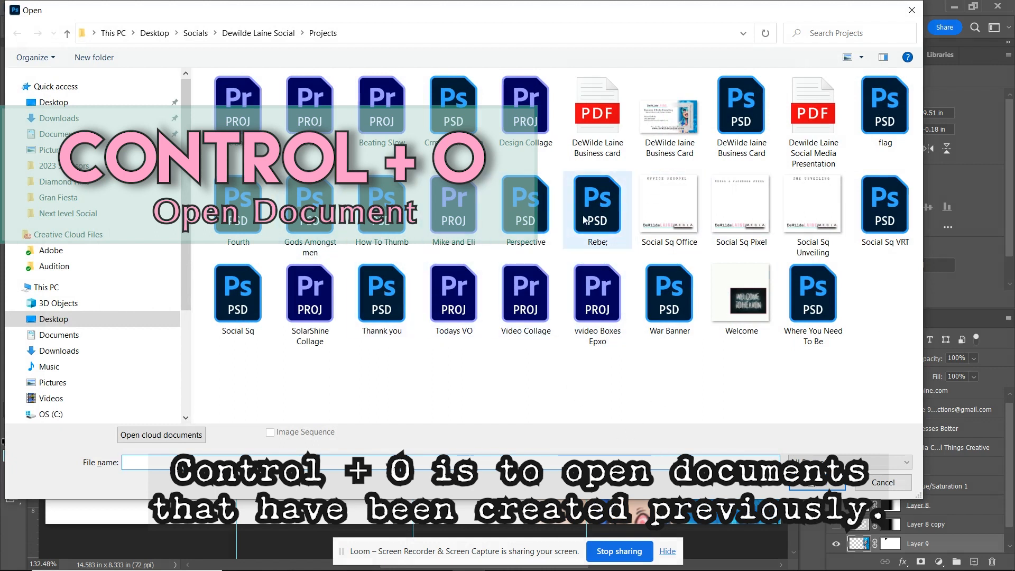
pyautogui.doubleClick(528, 208)
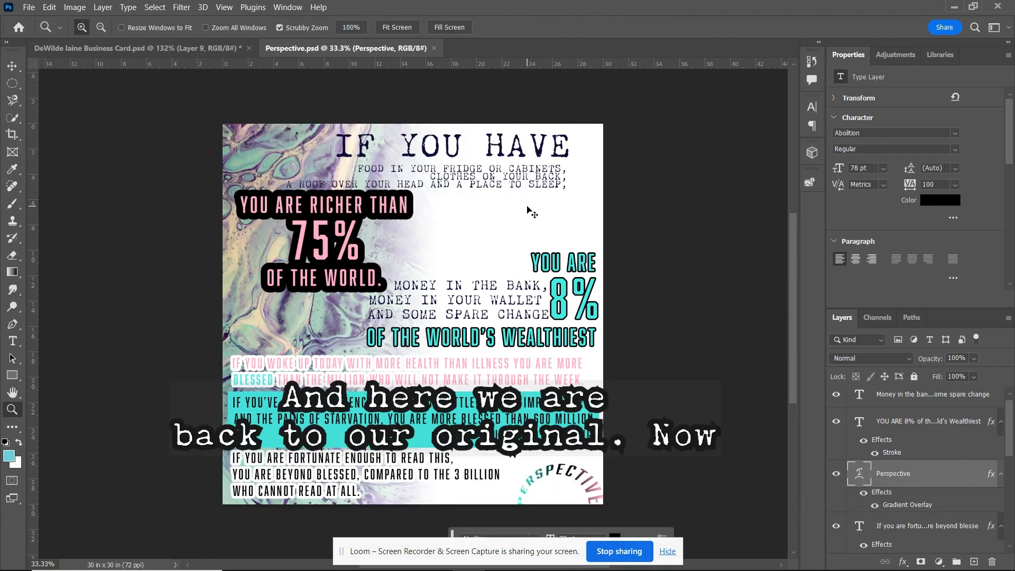
# - Close Perspective.psd and save the business card document
pyautogui.hotkey('ctrl', 'w')
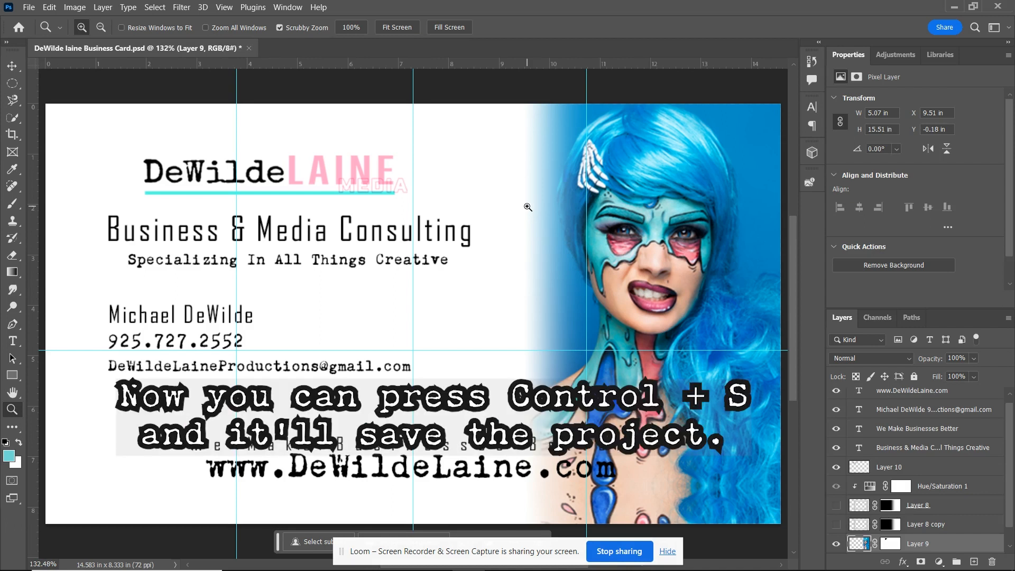
pyautogui.hotkey('ctrl', 's')
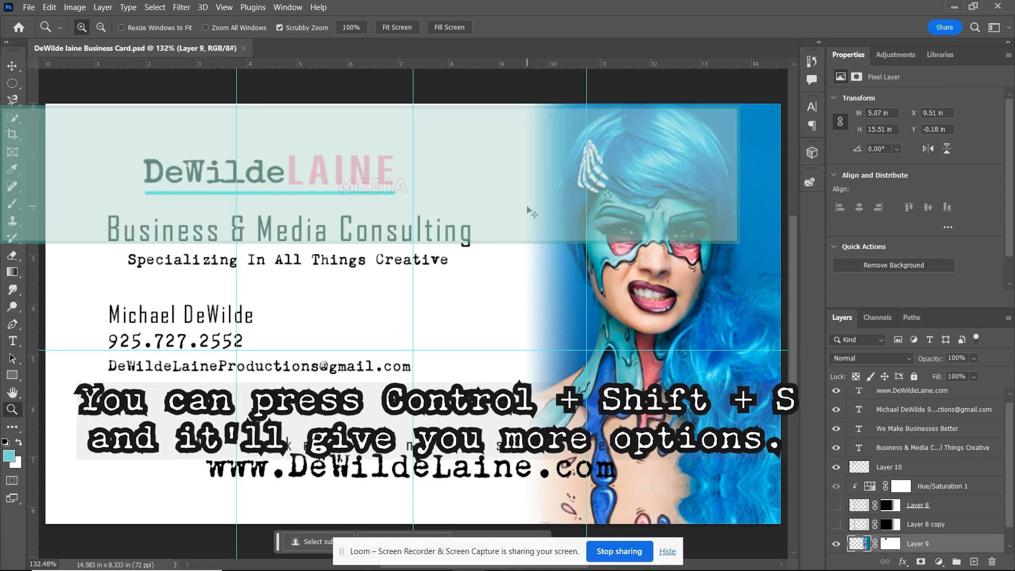
# - Check which file formats Save As offers for the business card, and leave without saving a new version
pyautogui.hotkey('ctrl', 'shift', 's')
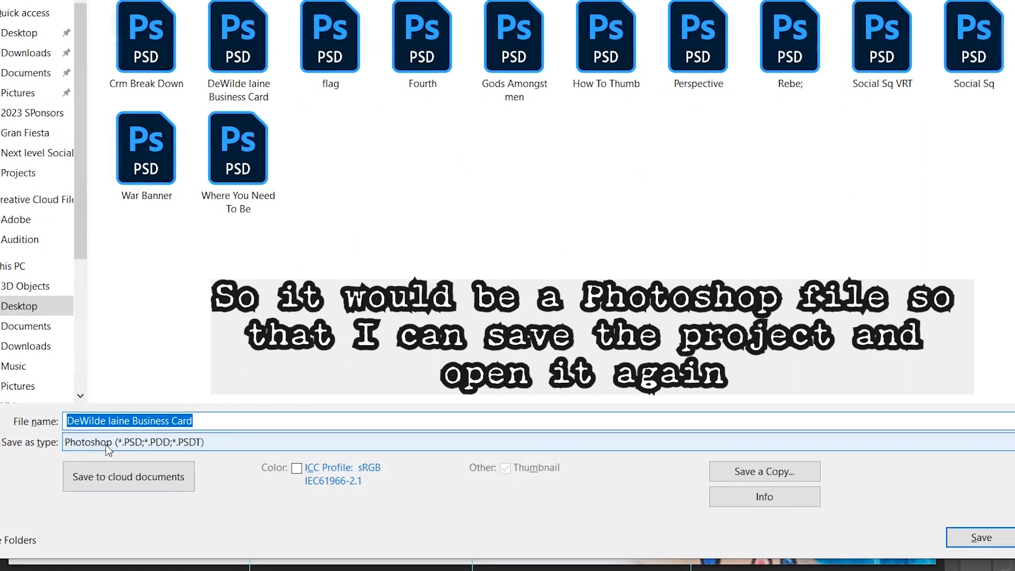
pyautogui.click(110, 441)
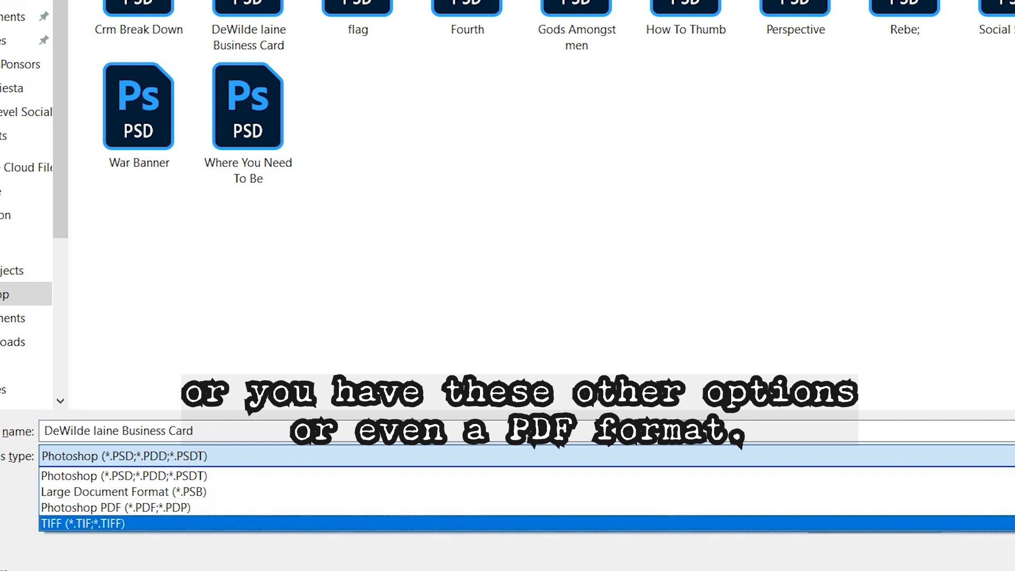
pyautogui.press('Escape')
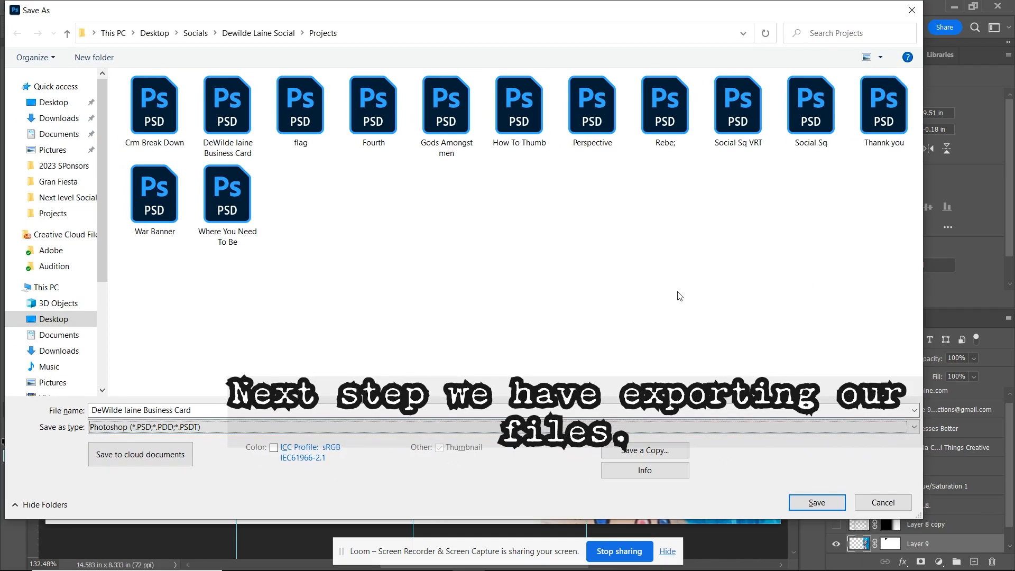
pyautogui.click(871, 501)
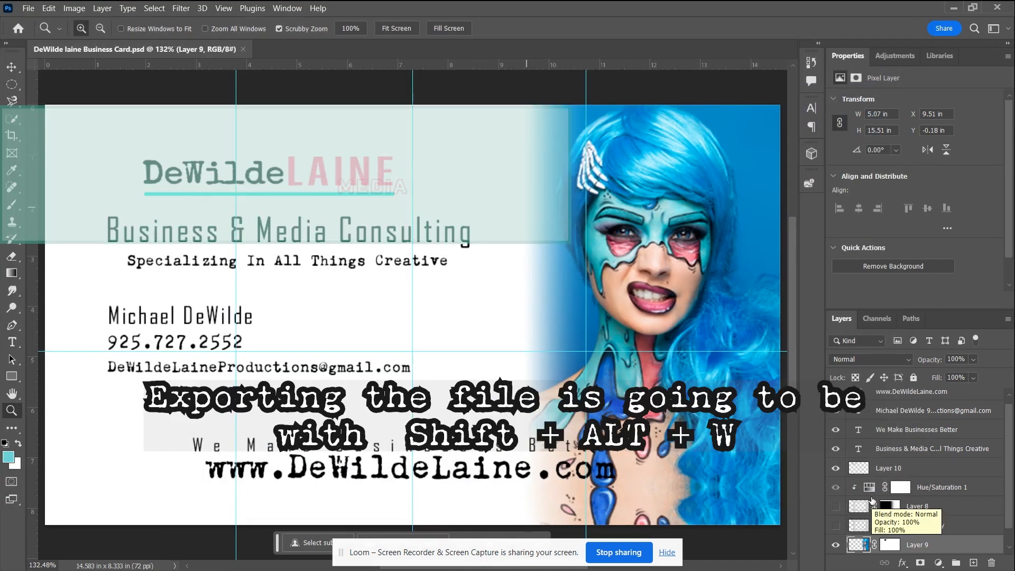
# - Bring up the Export As settings for the business card and view the file format choices
pyautogui.hotkey('ctrl', 'alt', 'shift', 'w')
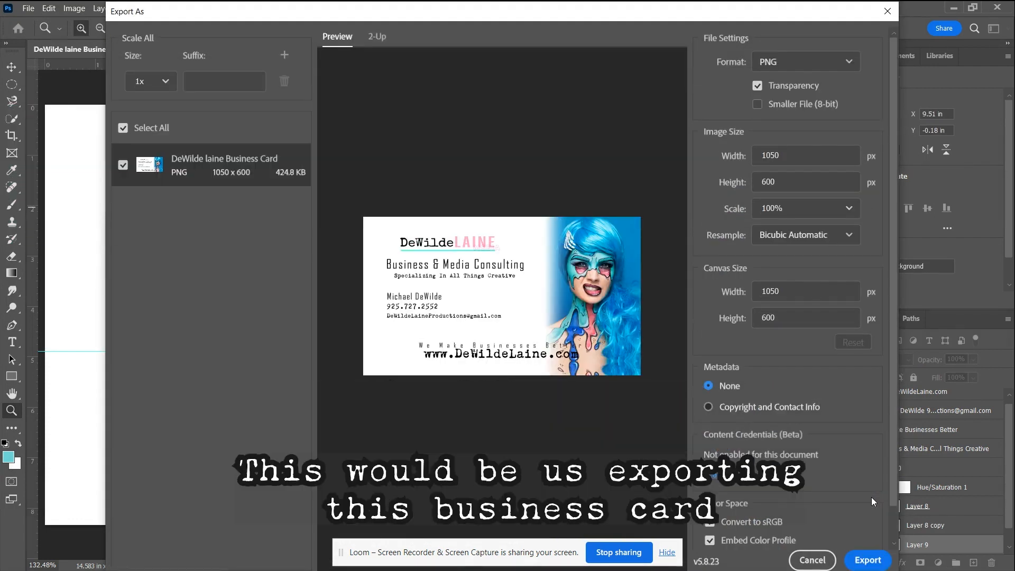
pyautogui.click(848, 72)
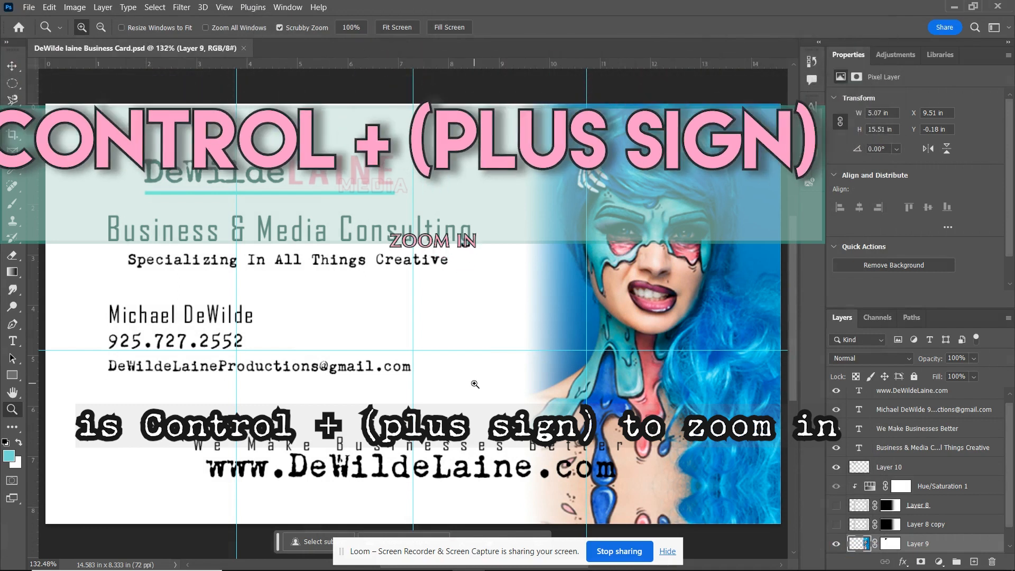
# - Magnify the business card up to 800% for a close view, and zoom back out to 100%
pyautogui.hotkey('ctrl', '+')
pyautogui.hotkey('ctrl', '+')
pyautogui.hotkey('ctrl', '+')
pyautogui.hotkey('ctrl', '+')
pyautogui.hotkey('ctrl', '+')
pyautogui.hotkey('ctrl', '+')
pyautogui.hotkey('ctrl', '+')
pyautogui.hotkey('ctrl', '+')
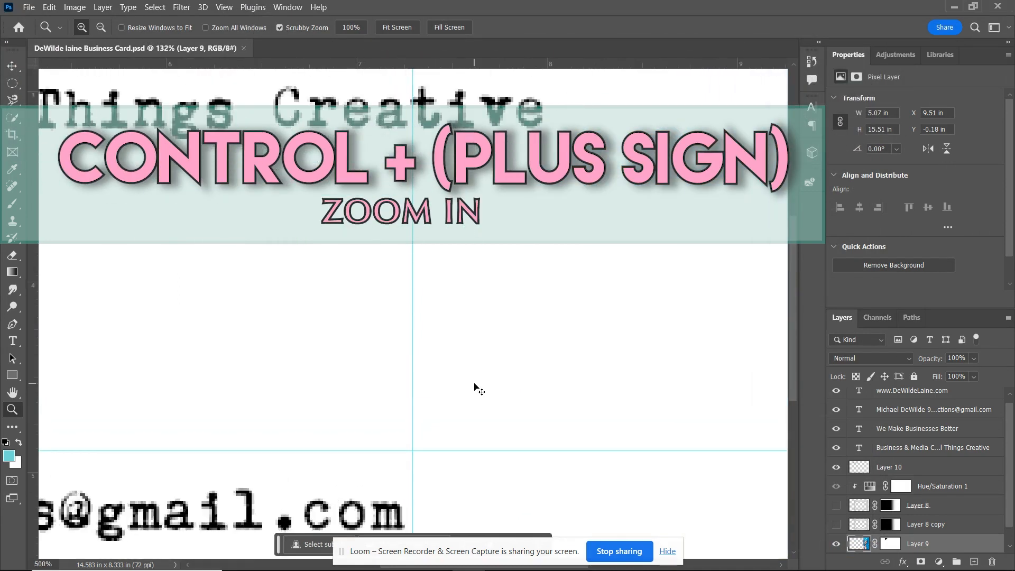
pyautogui.hotkey('ctrl', '-')
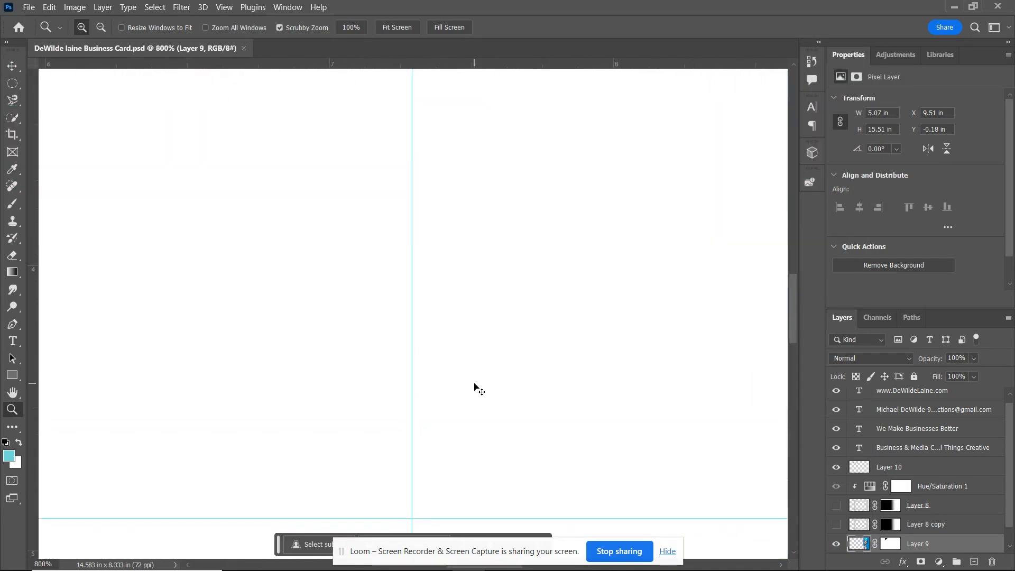
pyautogui.hotkey('ctrl', '0')
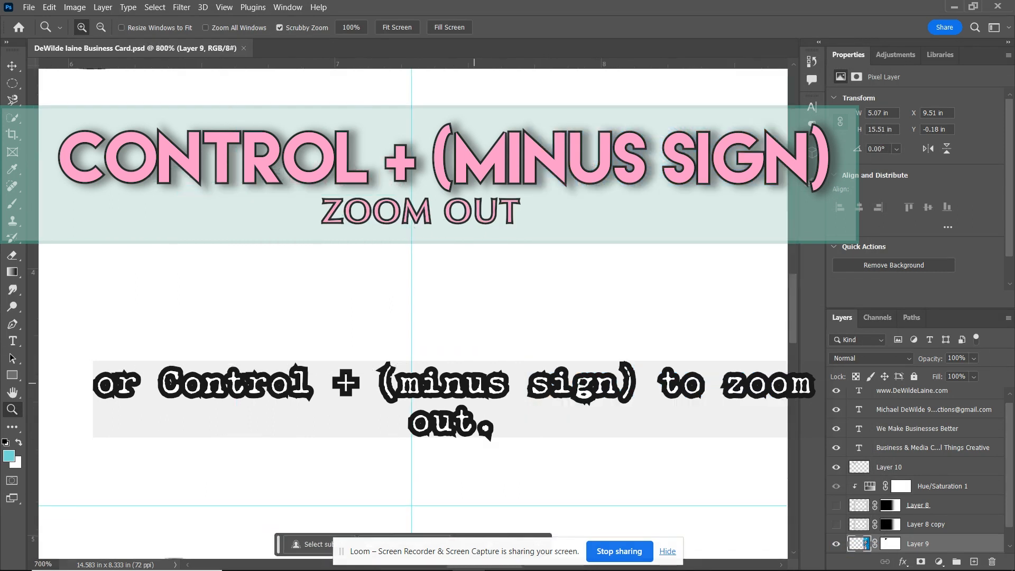
pyautogui.hotkey('ctrl', '-')
pyautogui.hotkey('ctrl', '-')
pyautogui.hotkey('ctrl', '-')
pyautogui.hotkey('ctrl', '-')
pyautogui.hotkey('ctrl', '-')
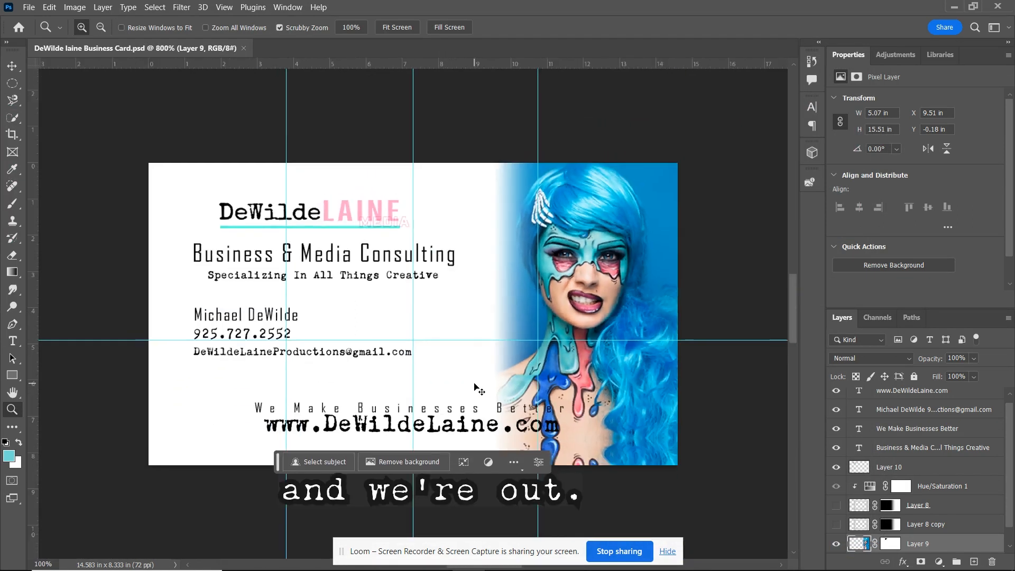
pyautogui.hotkey('ctrl', '+')
pyautogui.hotkey('ctrl', '-')
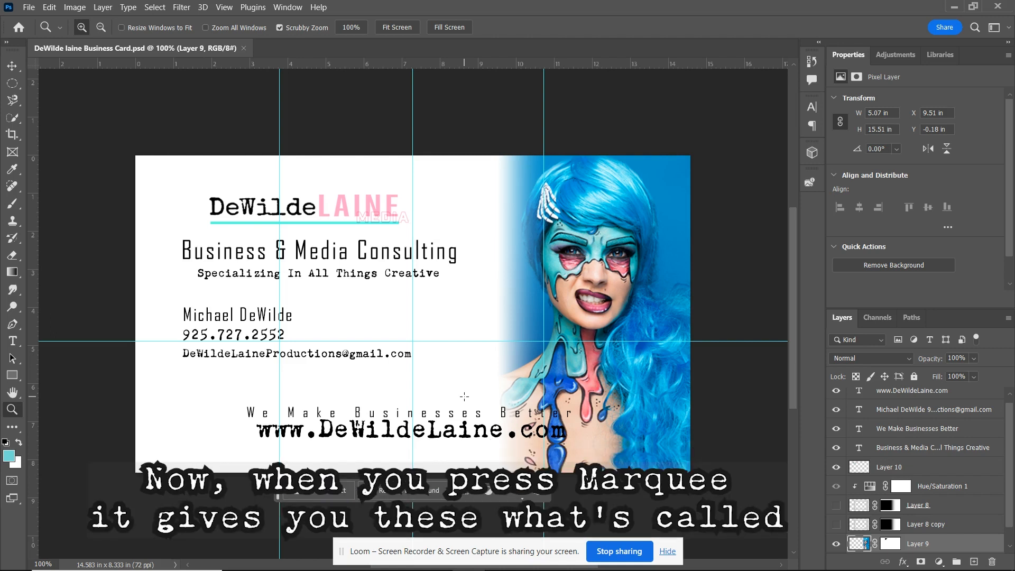
# - Make a rectangular marquee selection from the consulting heading across to the woman's face and paint it teal with the Brush tool
pyautogui.press('m')
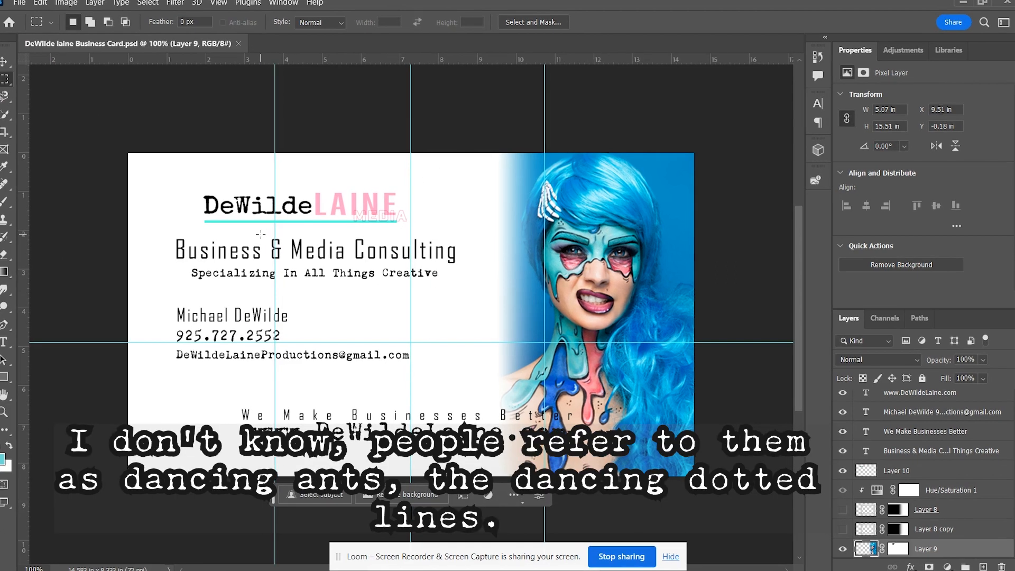
pyautogui.moveTo(261, 234); pyautogui.dragTo(624, 440)
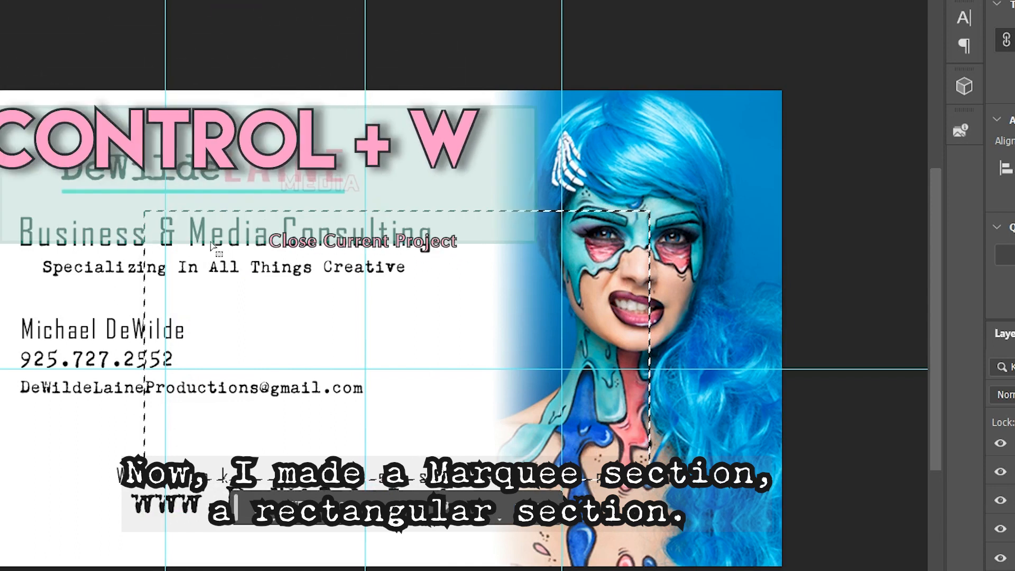
pyautogui.press('b')
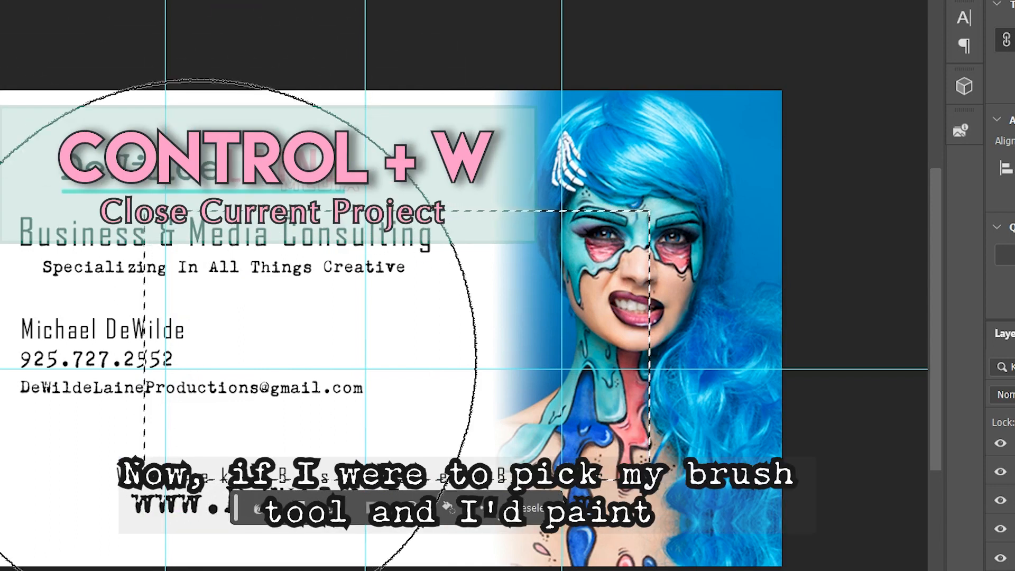
pyautogui.click(222, 318)
pyautogui.moveTo(215, 330)
pyautogui.mouseDown()
pyautogui.moveTo(0, 355)
pyautogui.moveTo(383, 365)
pyautogui.mouseUp()
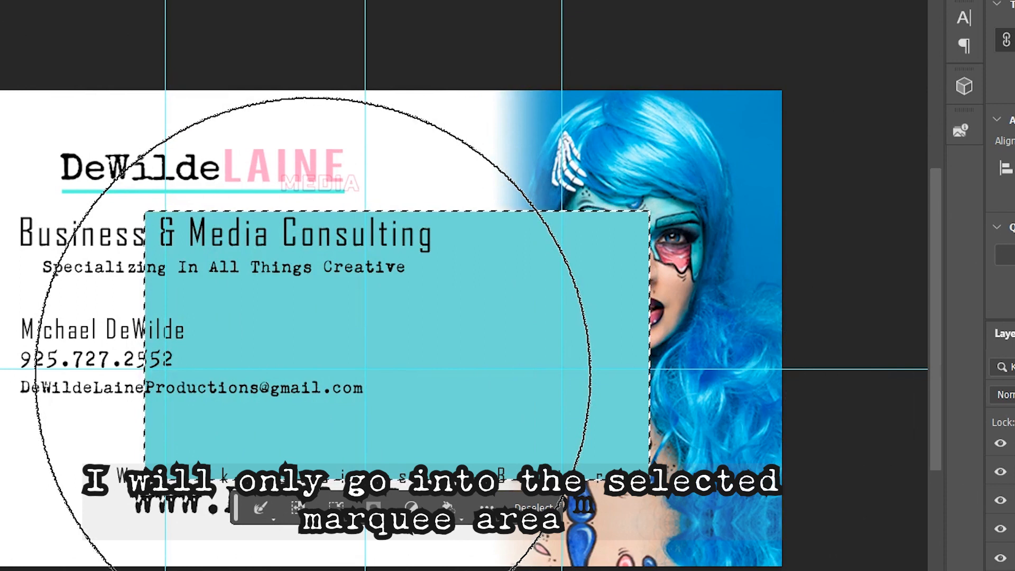
# - Undo the teal brush painting and clear the rectangular selection
pyautogui.hotkey('ctrl', 'z')
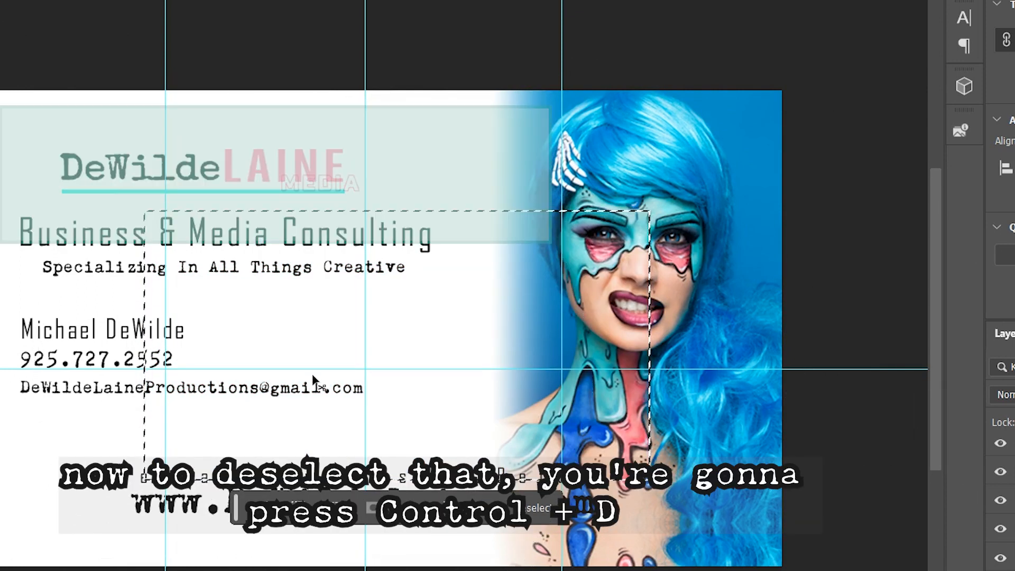
pyautogui.hotkey('ctrl', 'd')
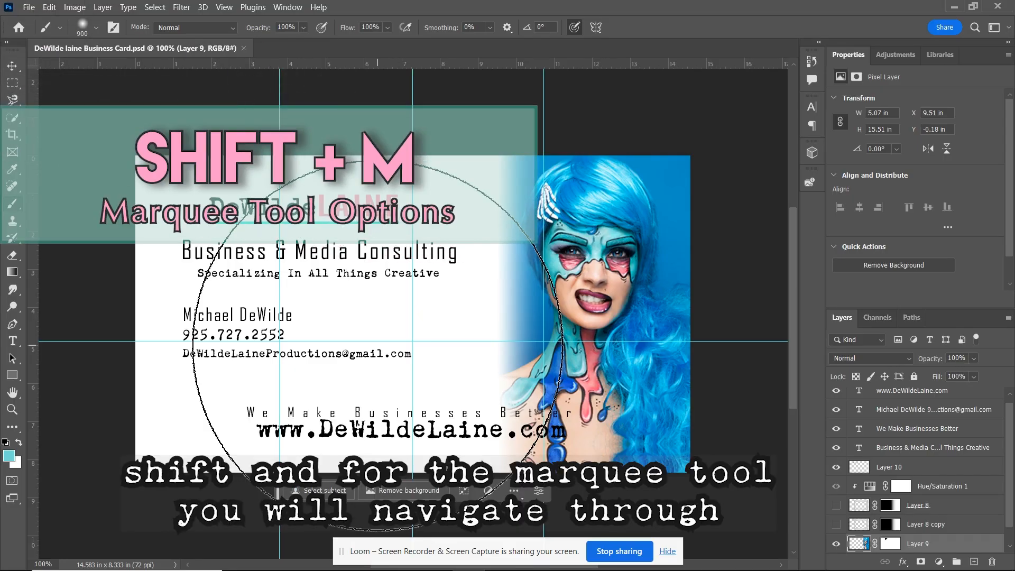
# - Activate the Rectangular Marquee tool and switch it to the Elliptical Marquee tool
pyautogui.hotkey('shift', 'm')
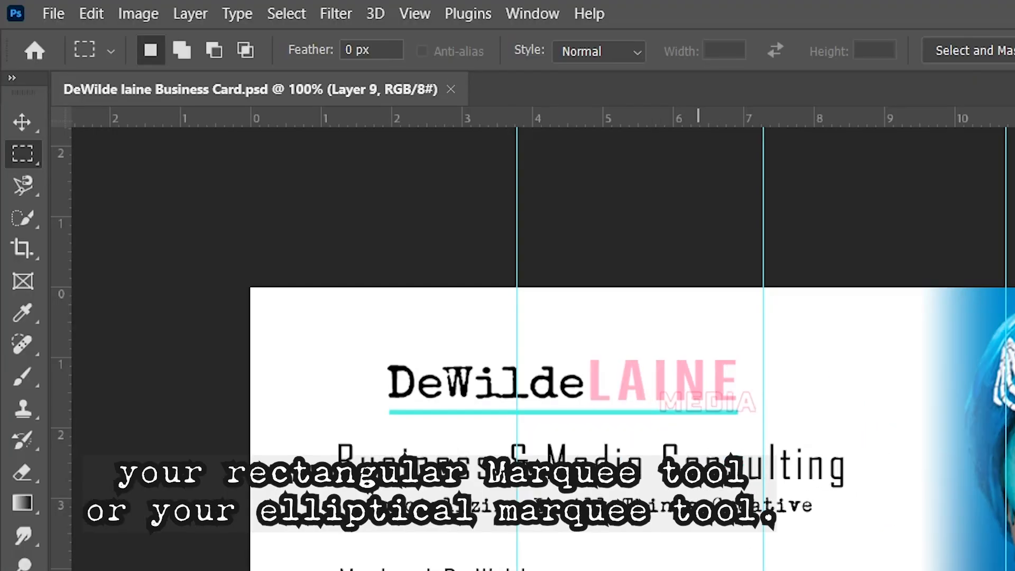
pyautogui.hotkey('shift', 'm')
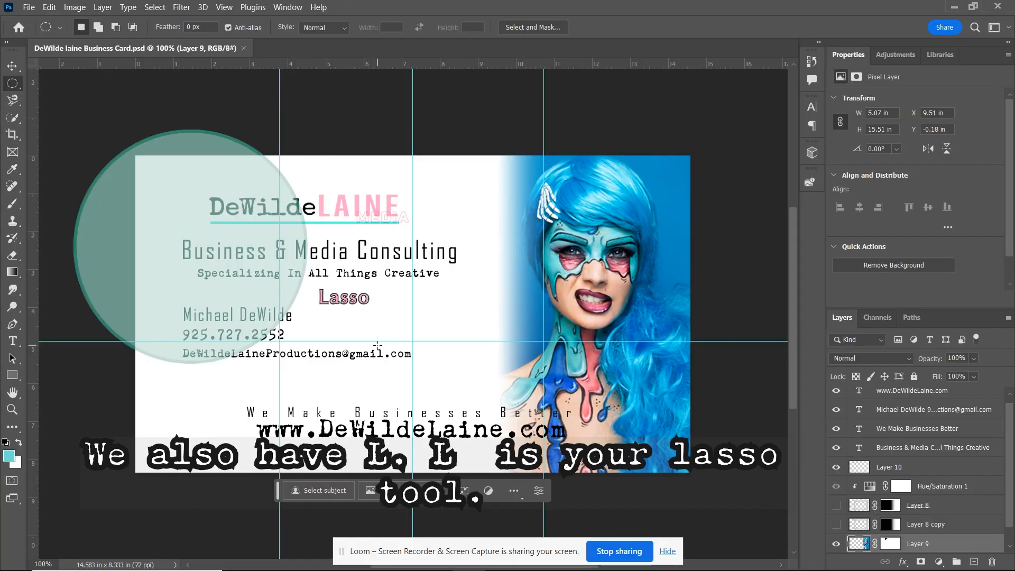
# - Cycle through the regular, Polygonal and Magnetic variants of the Lasso tool
pyautogui.press('l')
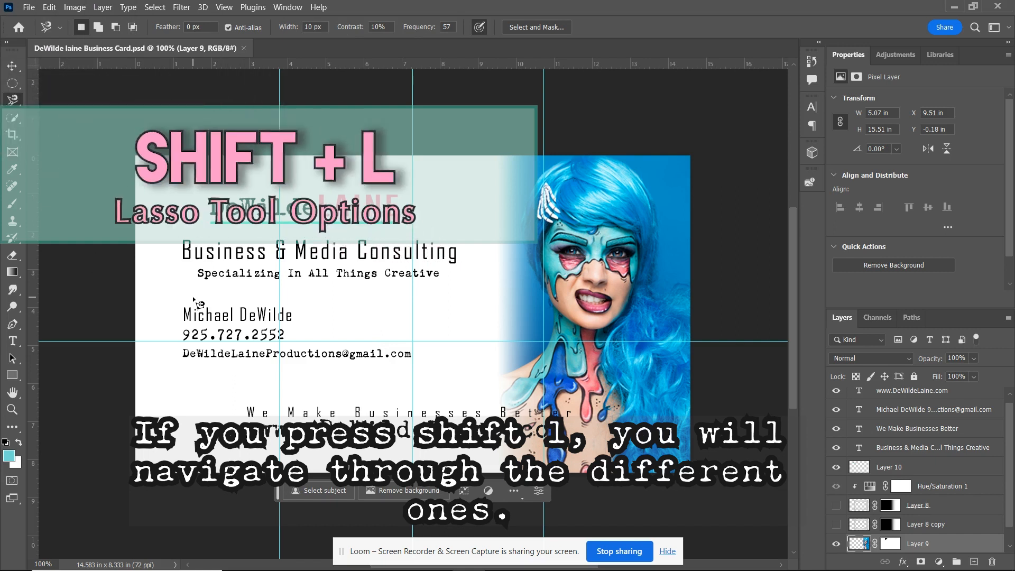
pyautogui.hotkey('shift', 'l')
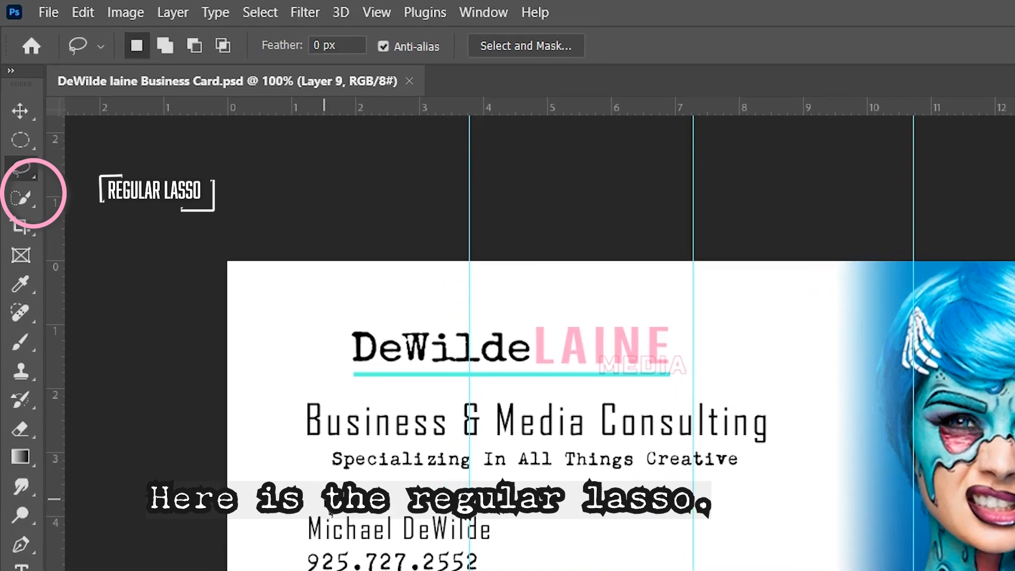
pyautogui.hotkey('shift', 'l')
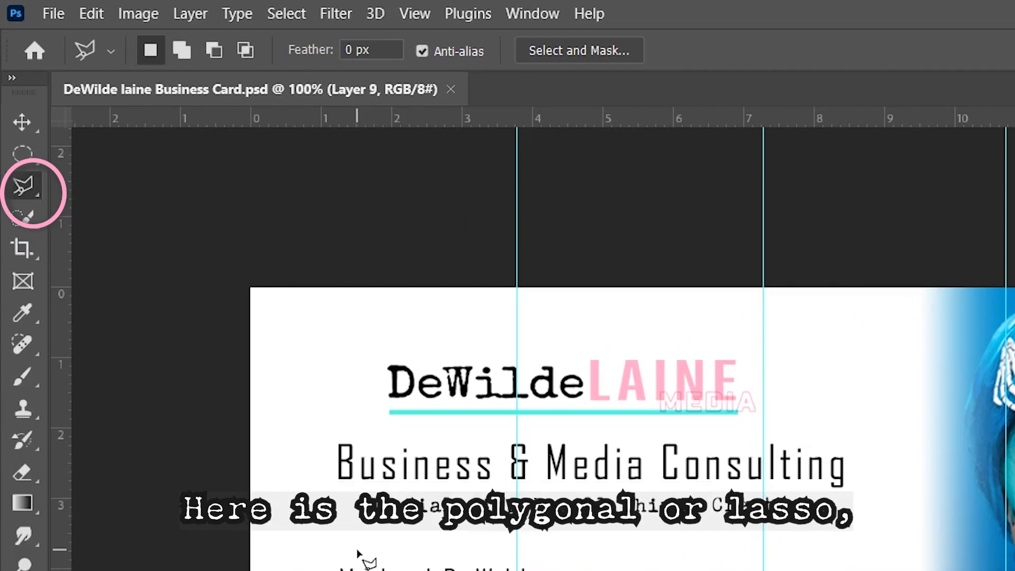
pyautogui.hotkey('shift', 'l')
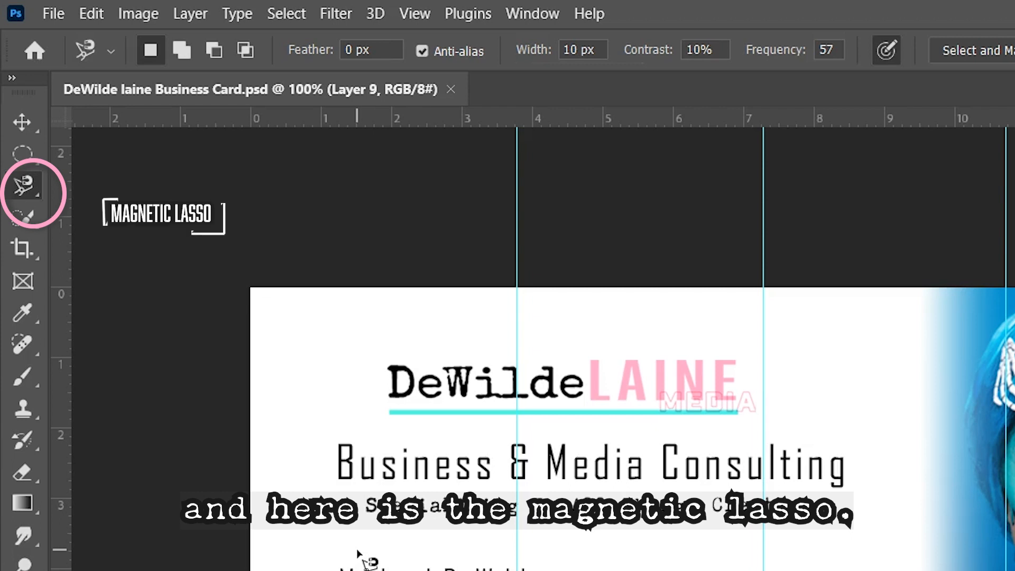
pyautogui.hotkey('shift', 'l')
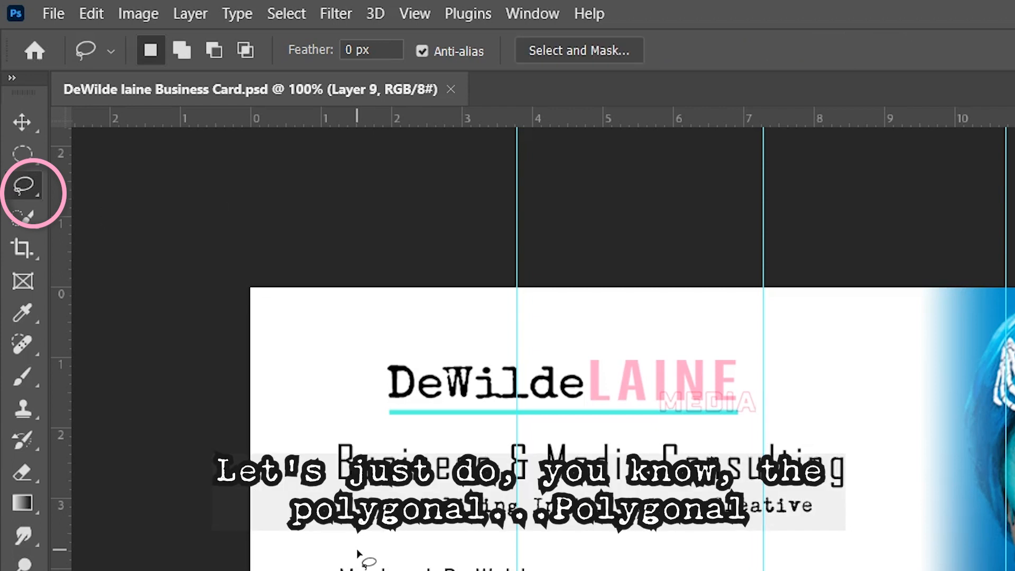
# - Outline the consulting heading and its tagline with the Polygonal Lasso tool and clear the closed selection
pyautogui.hotkey('shift', 'l')
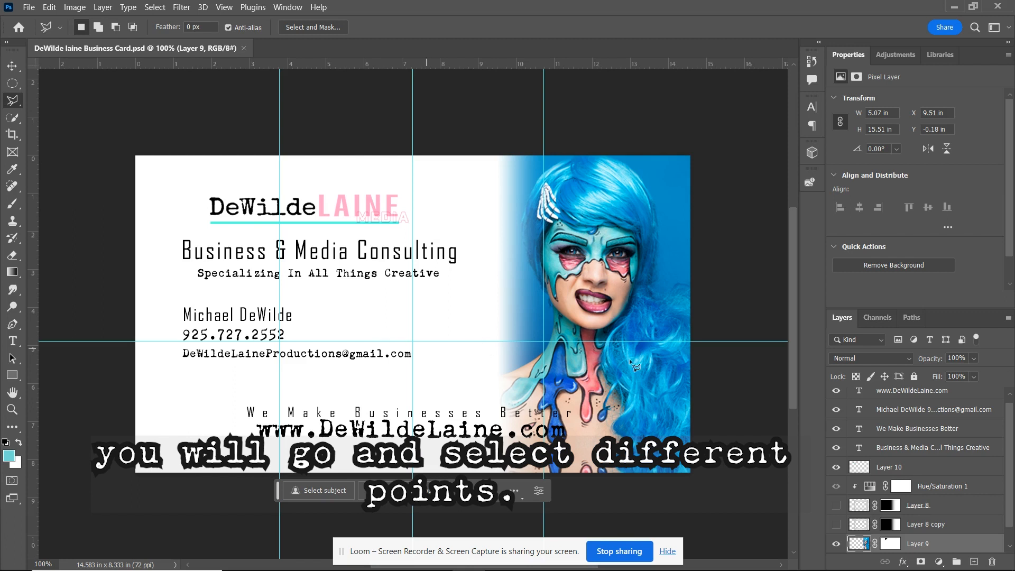
pyautogui.click(178, 235)
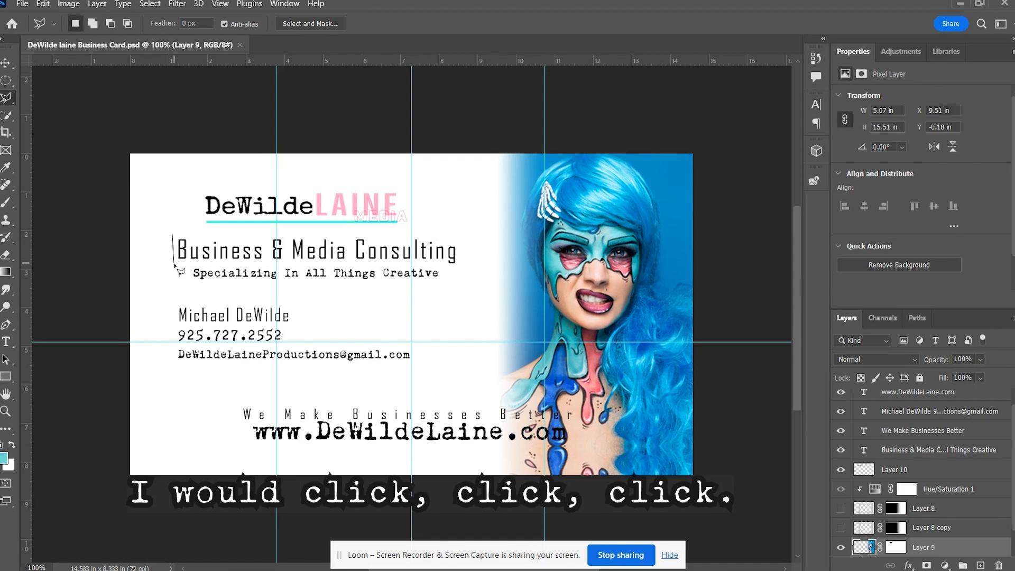
pyautogui.click(178, 265)
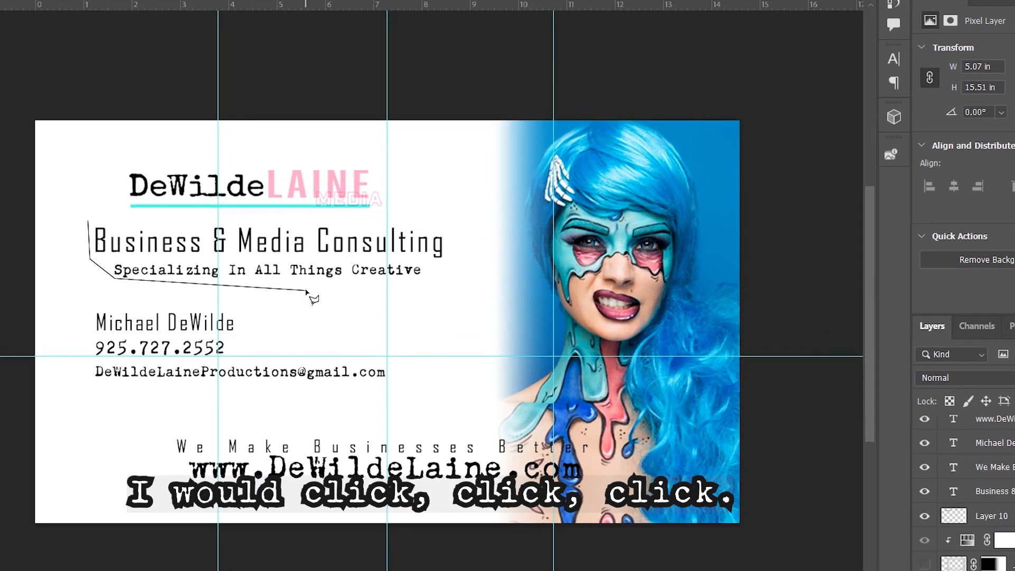
pyautogui.click(307, 284)
pyautogui.click(470, 296)
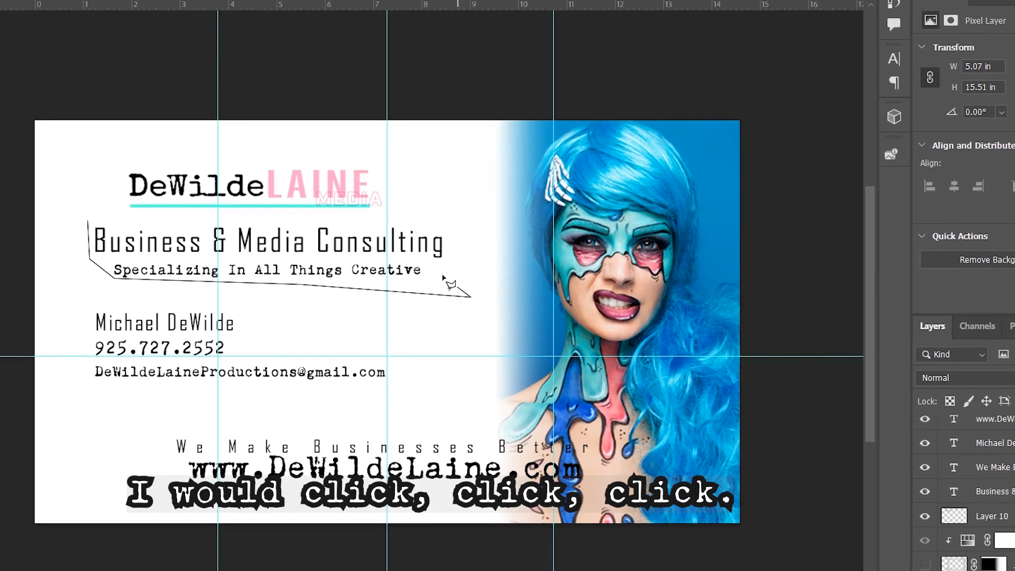
pyautogui.click(388, 219)
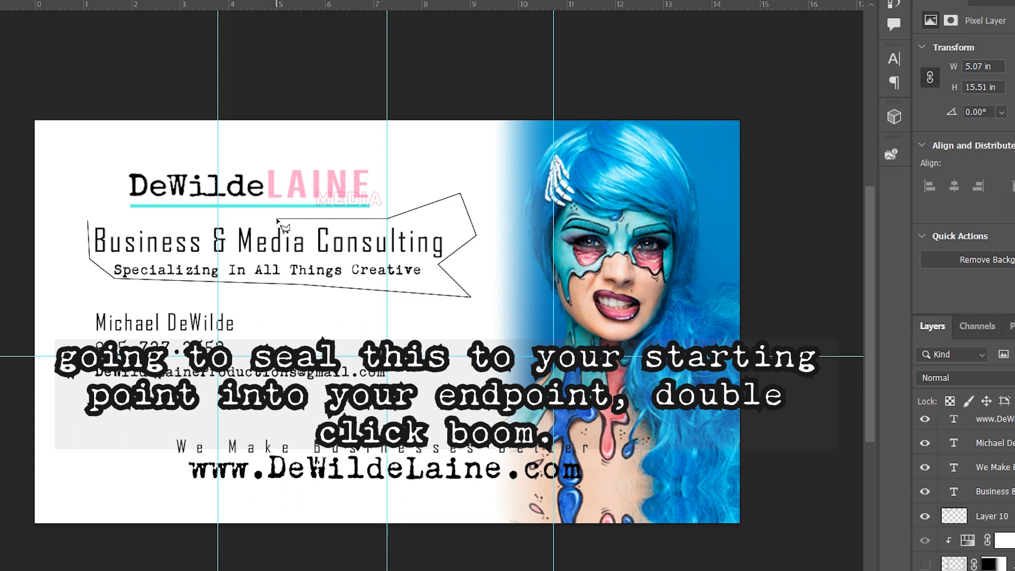
pyautogui.doubleClick(277, 220)
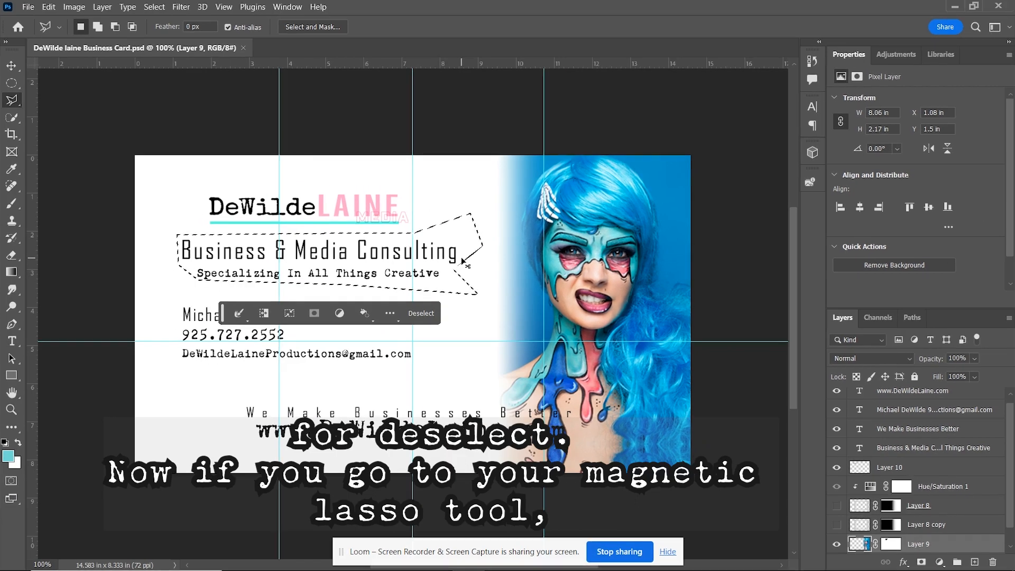
pyautogui.hotkey('ctrl', 'd')
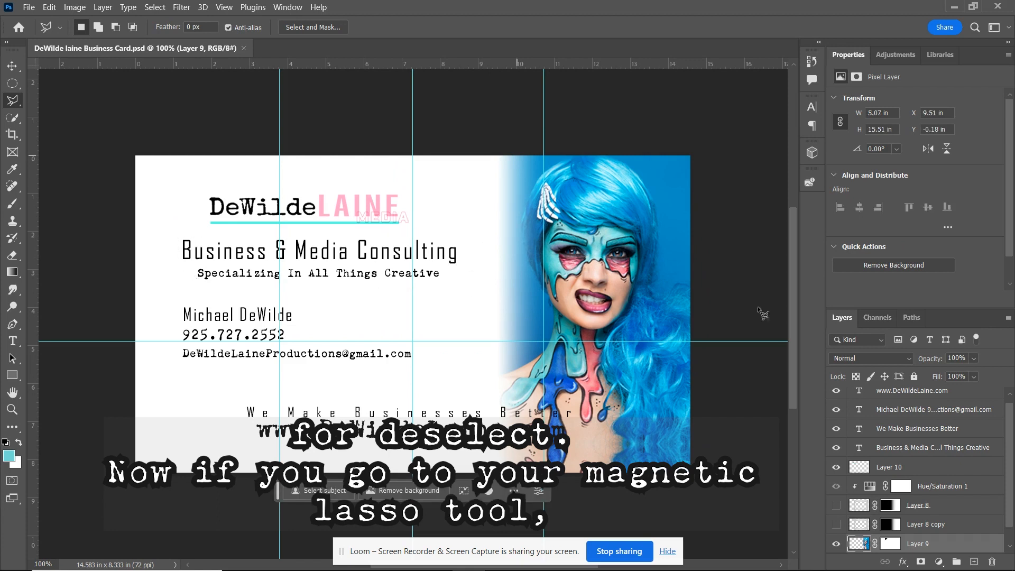
# - Trace the blue background beside the woman's hair with the Magnetic Lasso tool, close the selection and deselect it
pyautogui.scroll(-1, 929, 486)
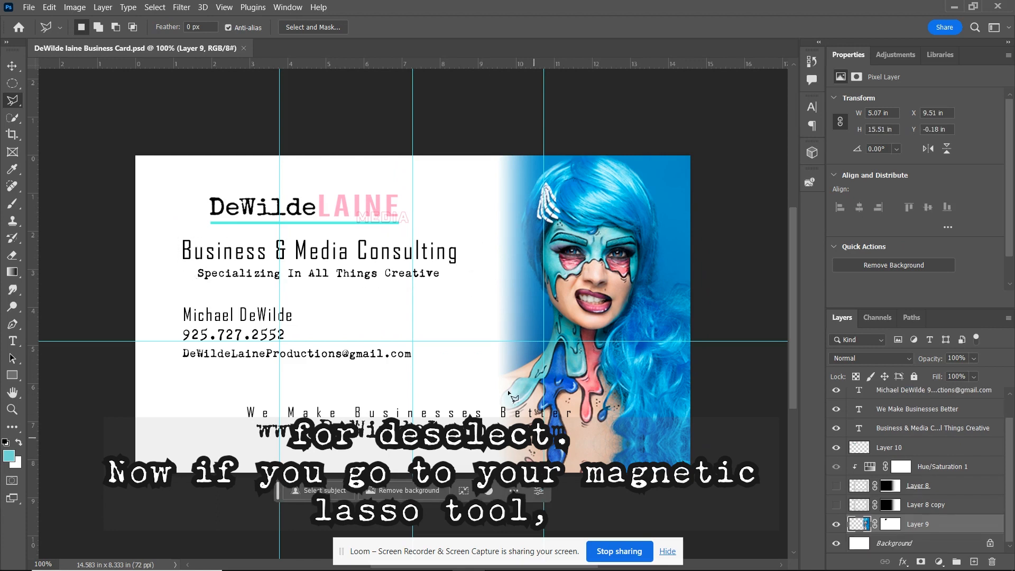
pyautogui.hotkey('shift', 'l')
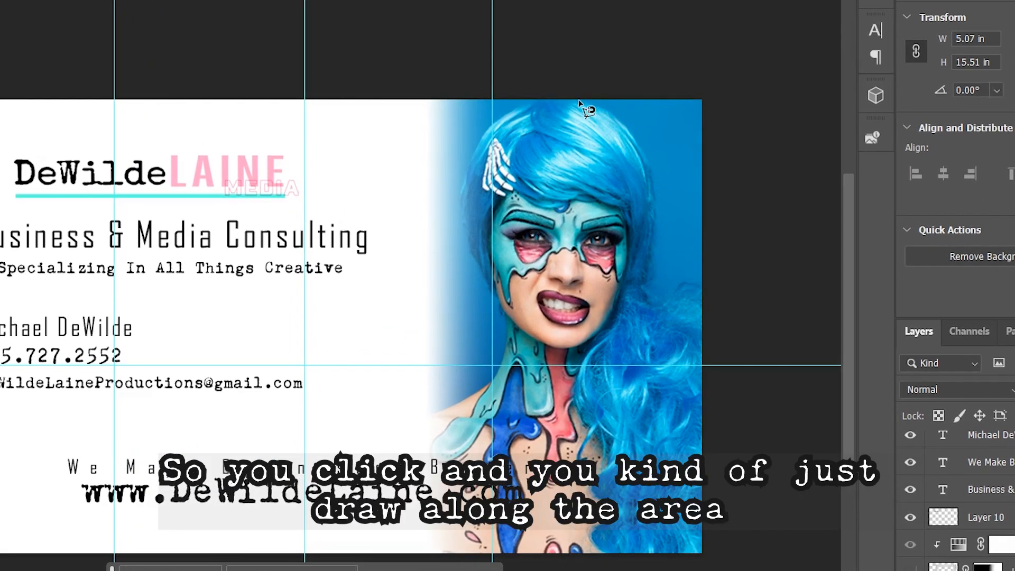
pyautogui.click(580, 101)
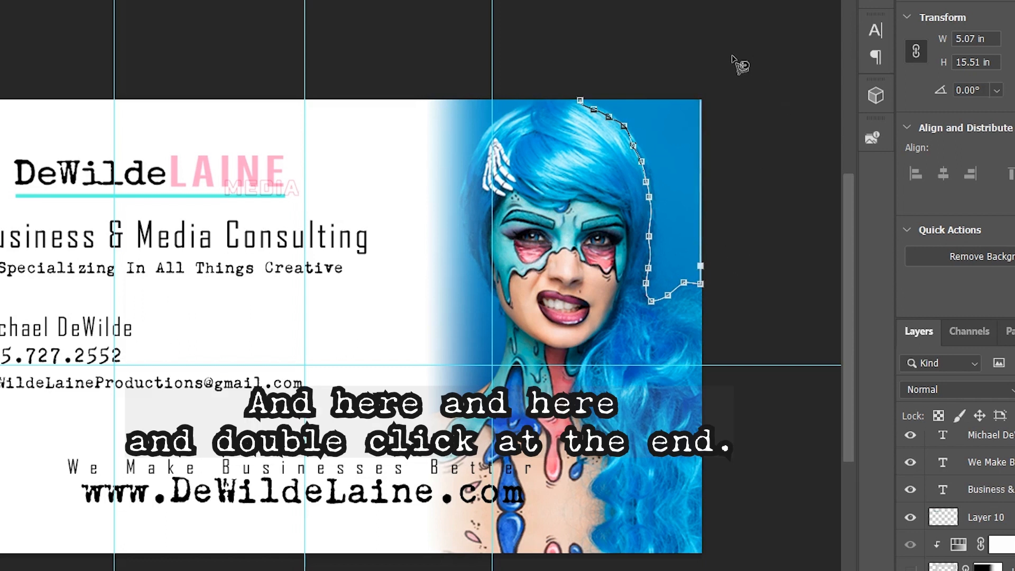
pyautogui.doubleClick(606, 88)
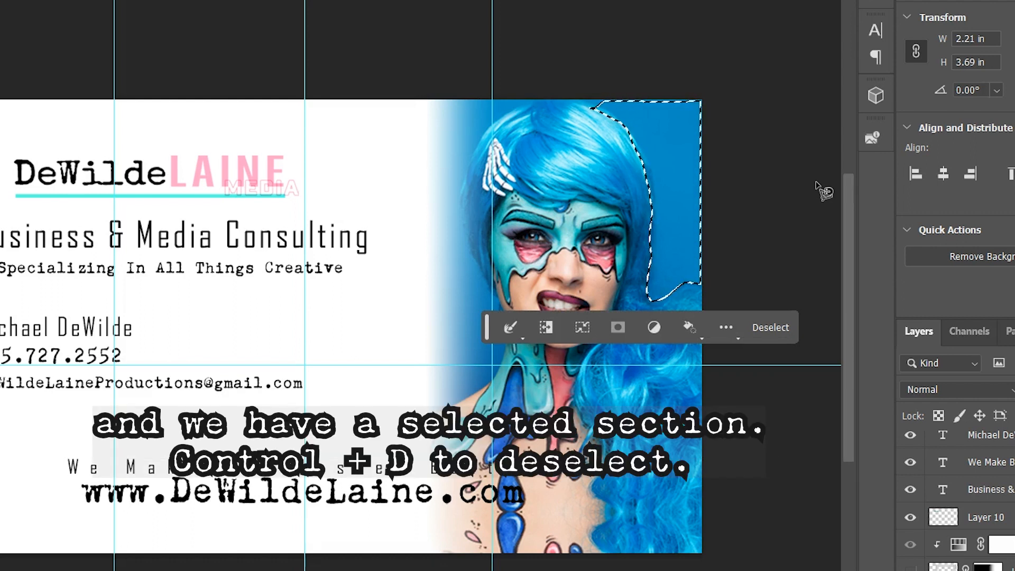
pyautogui.hotkey('ctrl', 'd')
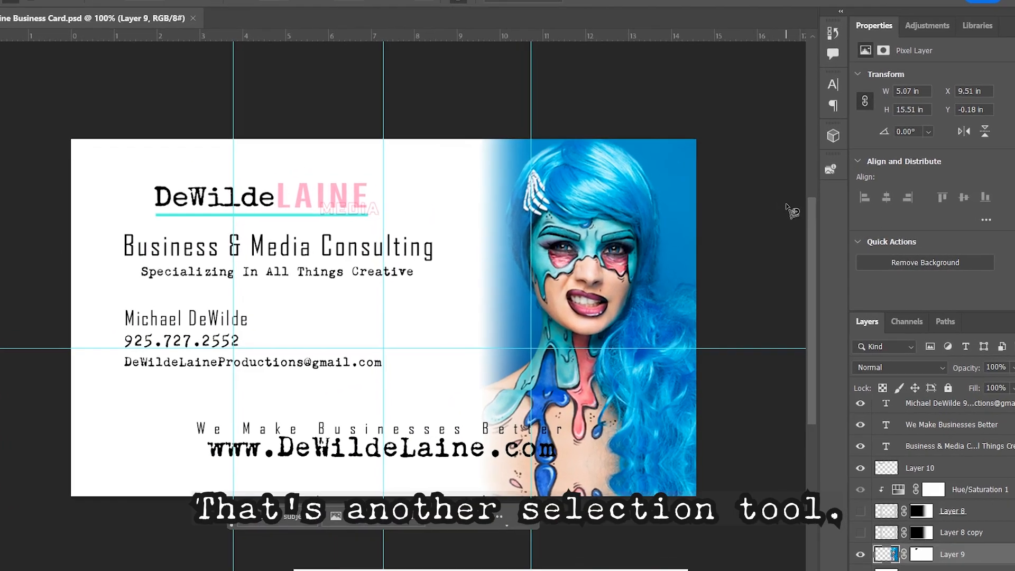
# - Select the blue background above the woman's shoulder-side hair, in the photo's corner, with the Quick Selection tool
pyautogui.press('w')
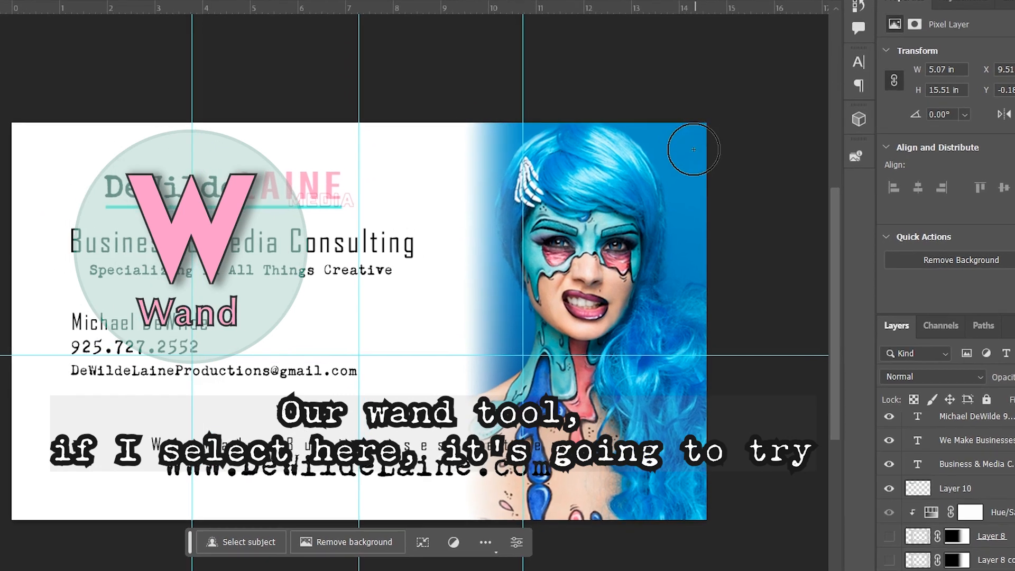
pyautogui.click(690, 143)
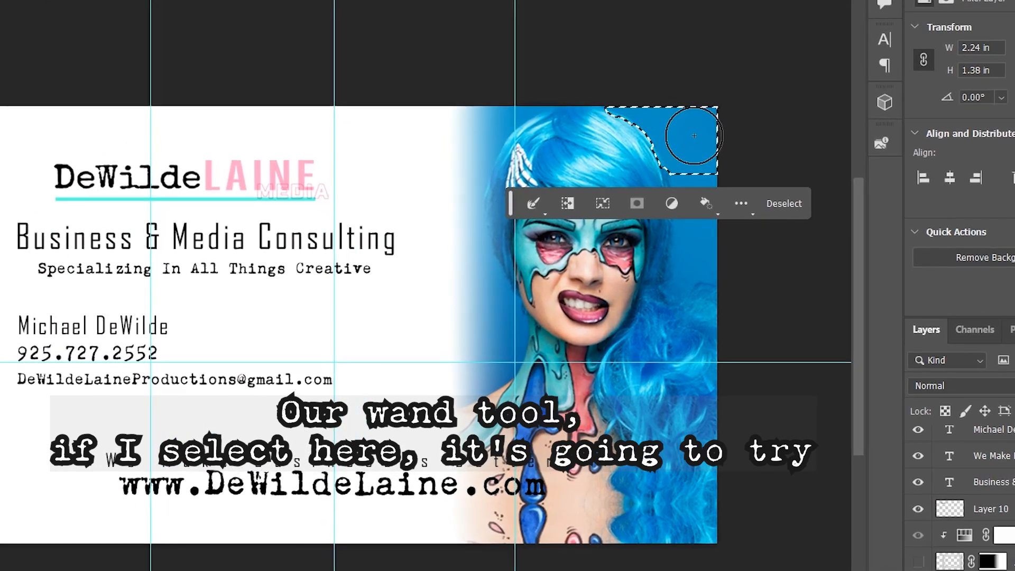
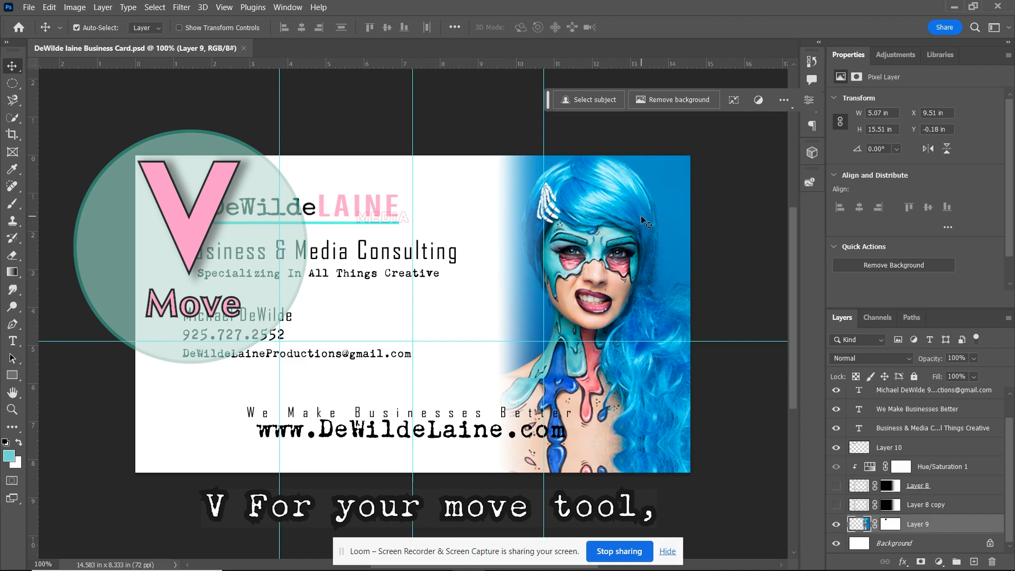
# - Try moving the woman's photo and the logo lettering on the card with the Move tool, undoing the moves
pyautogui.moveTo(643, 220); pyautogui.dragTo(502, 220)
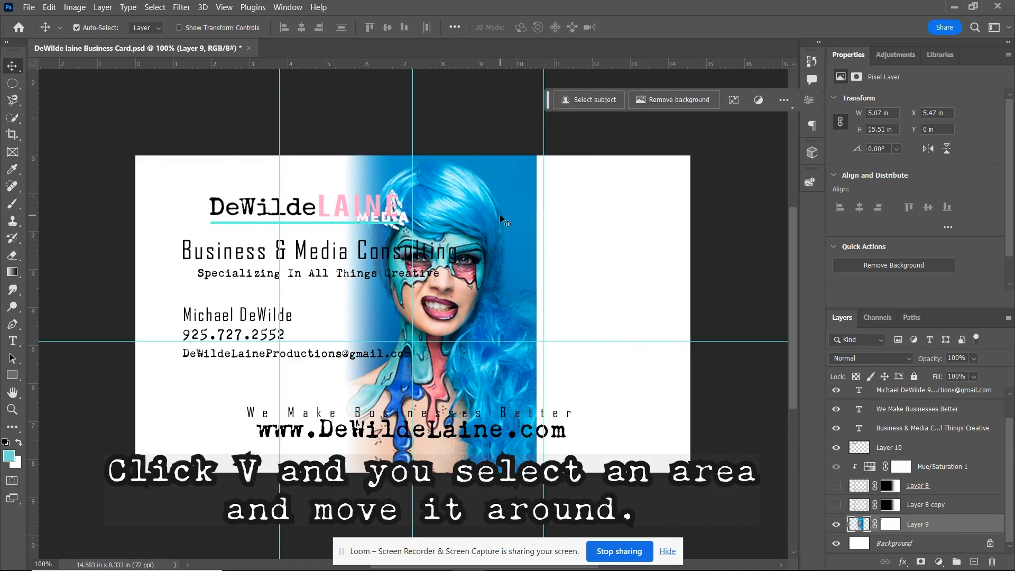
pyautogui.hotkey('ctrl', 'z')
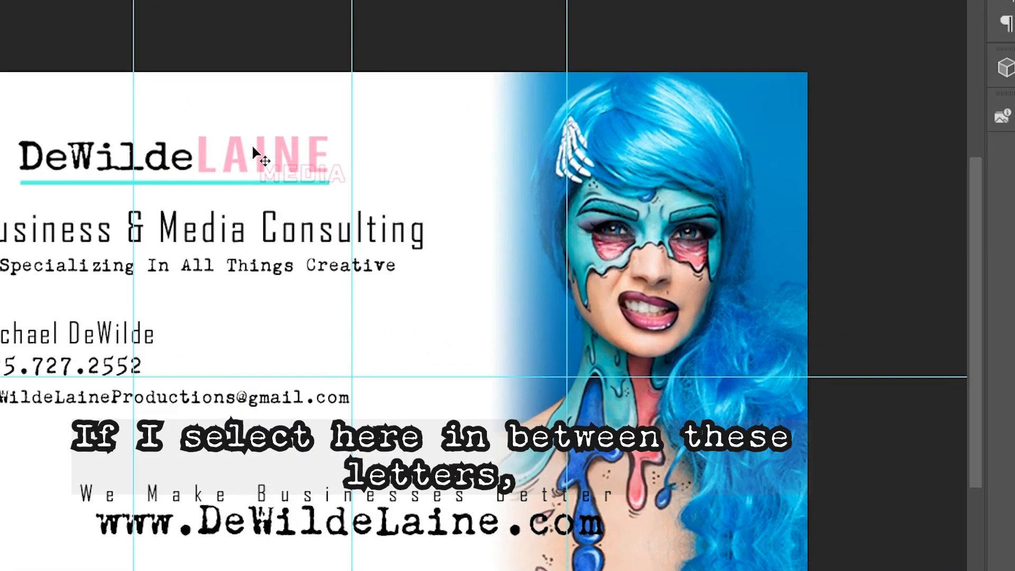
pyautogui.moveTo(318, 177); pyautogui.dragTo(315, 120)
pyautogui.moveTo(247, 62); pyautogui.dragTo(242, 40)
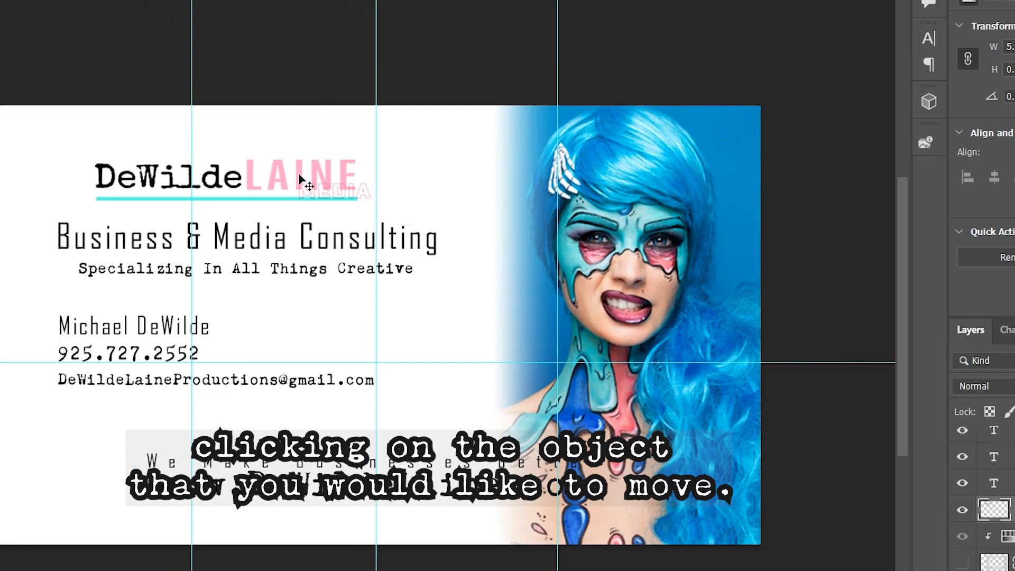
pyautogui.moveTo(263, 160); pyautogui.dragTo(62, 145)
pyautogui.moveTo(236, 200); pyautogui.dragTo(236, 200)
pyautogui.hotkey('ctrl', 'z')
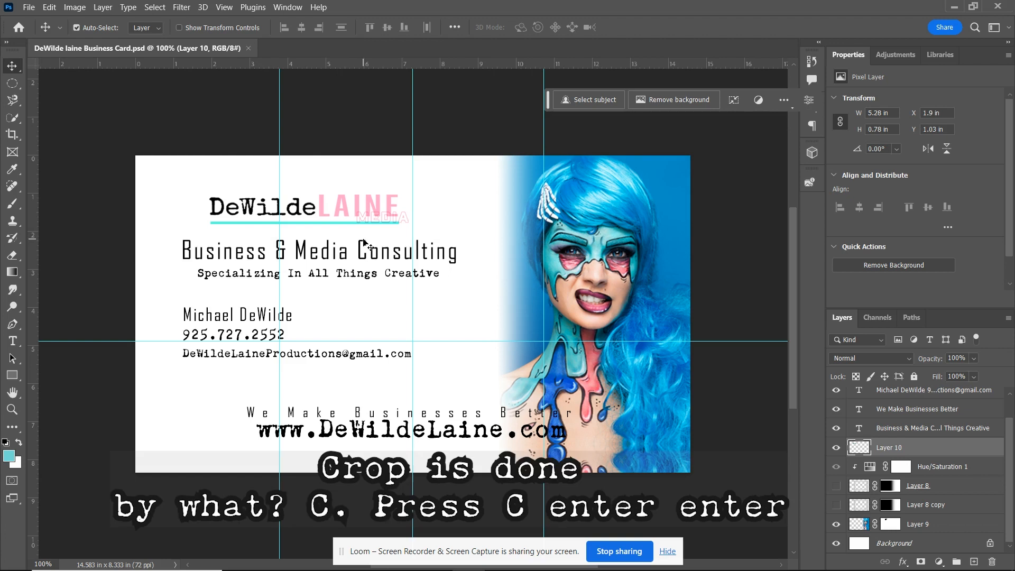
# - Try to crop the business card to a centered 1:1 (Square) area with the Crop tool
pyautogui.press('c')
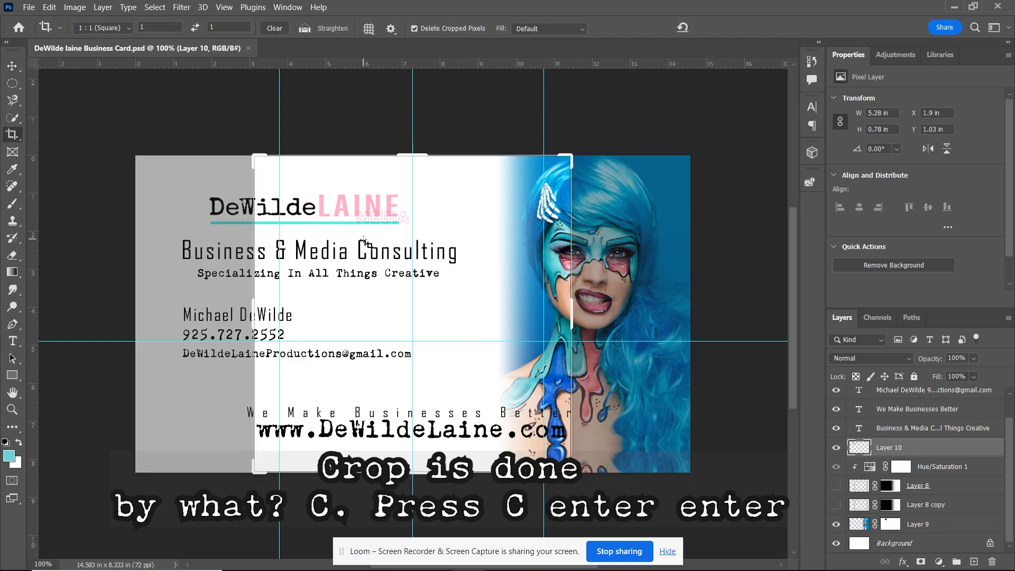
pyautogui.press('Return')
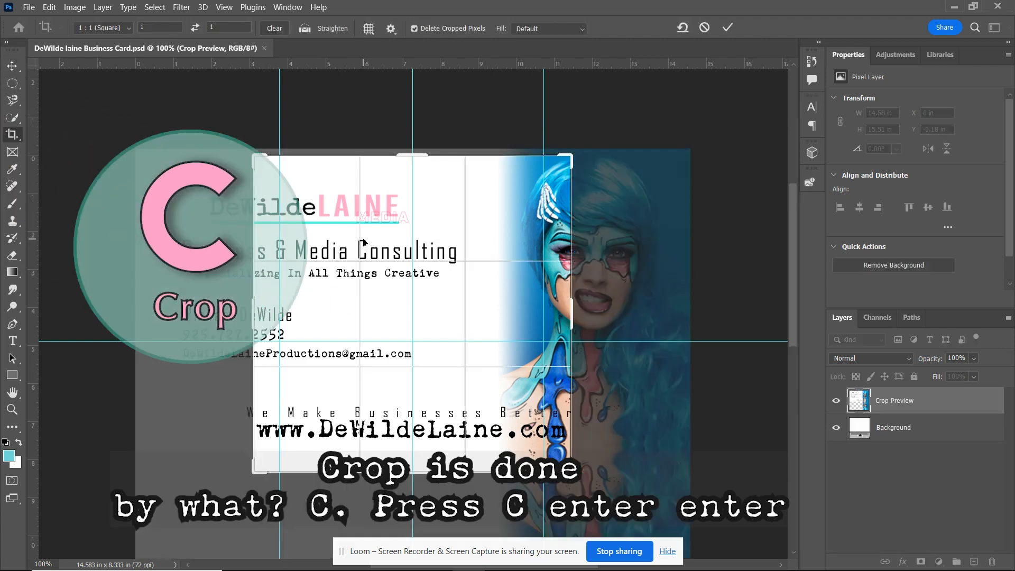
pyautogui.press('Return')
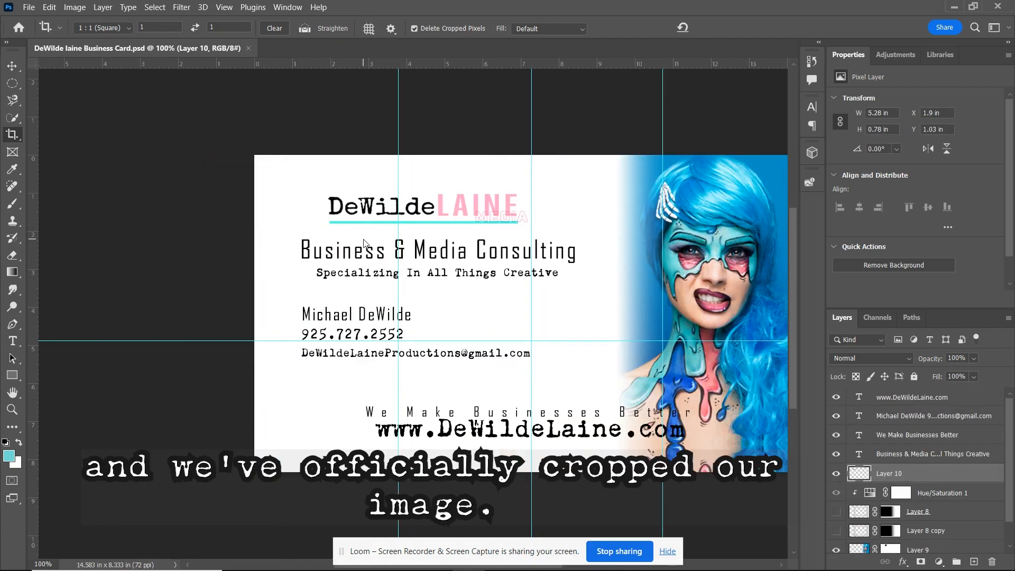
# - Sample the photo's blue background and the coral paint on the woman's neck as the foreground color with the Eyedropper tool
pyautogui.press('z')
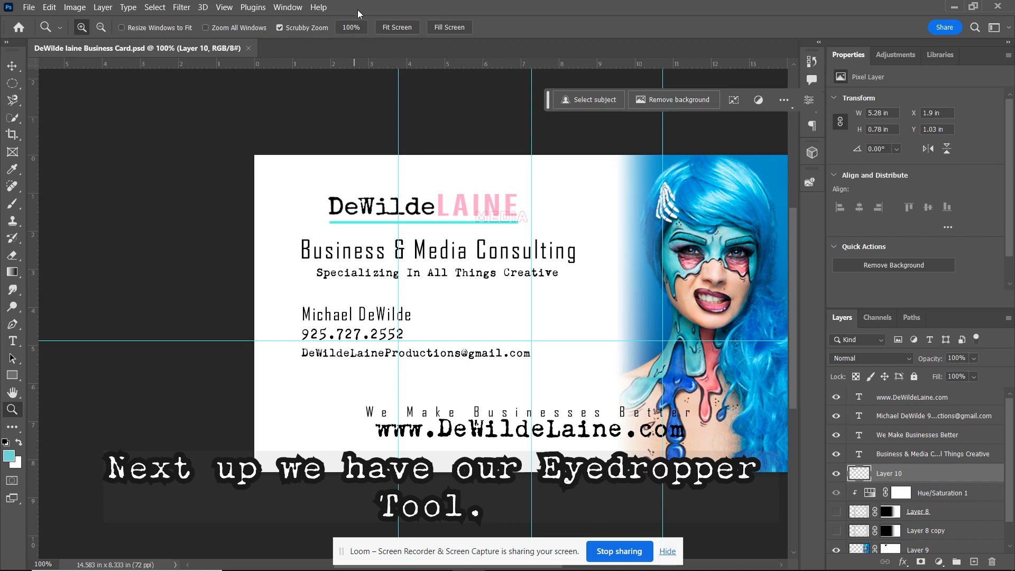
pyautogui.click(402, 27)
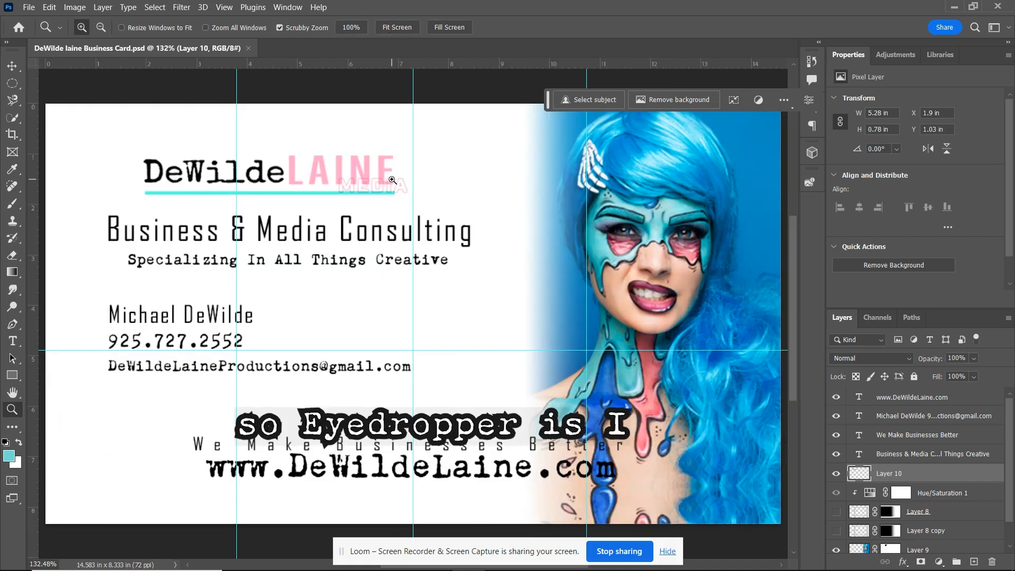
pyautogui.press('i')
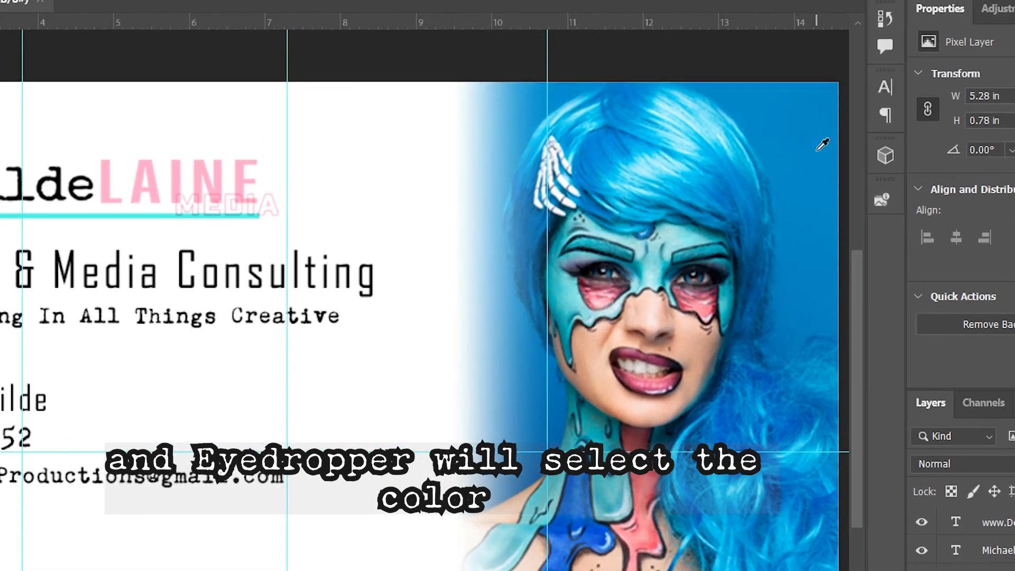
pyautogui.click(817, 150)
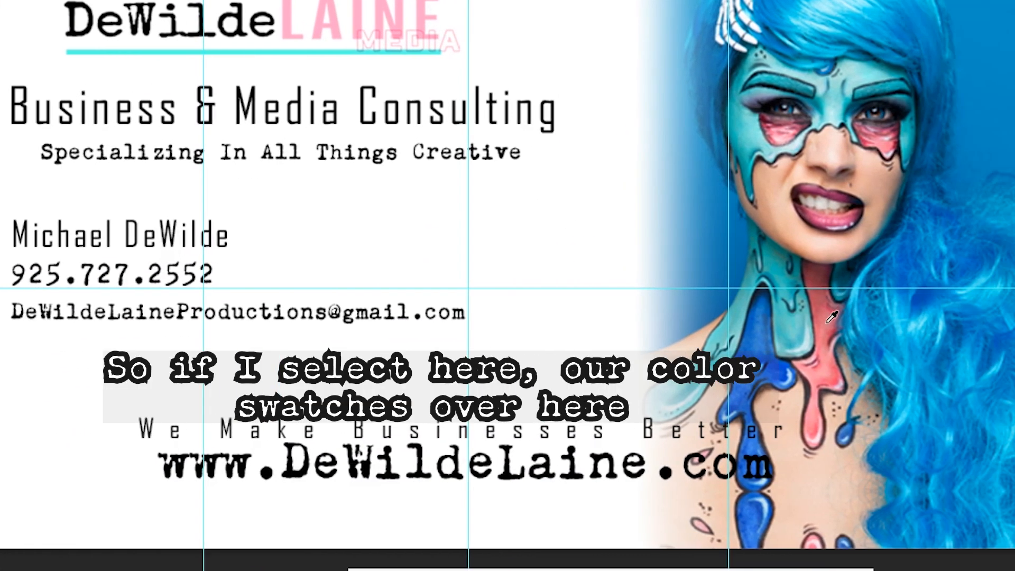
pyautogui.click(911, 317)
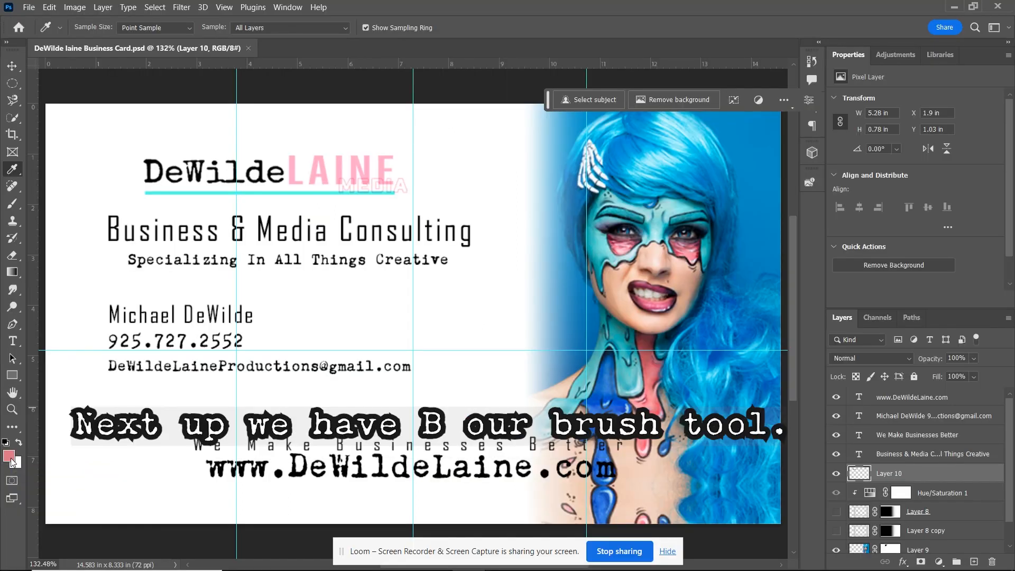
# - Reduce the Brush size to 400, paint coral over the card's text area and undo the painting
pyautogui.press('b')
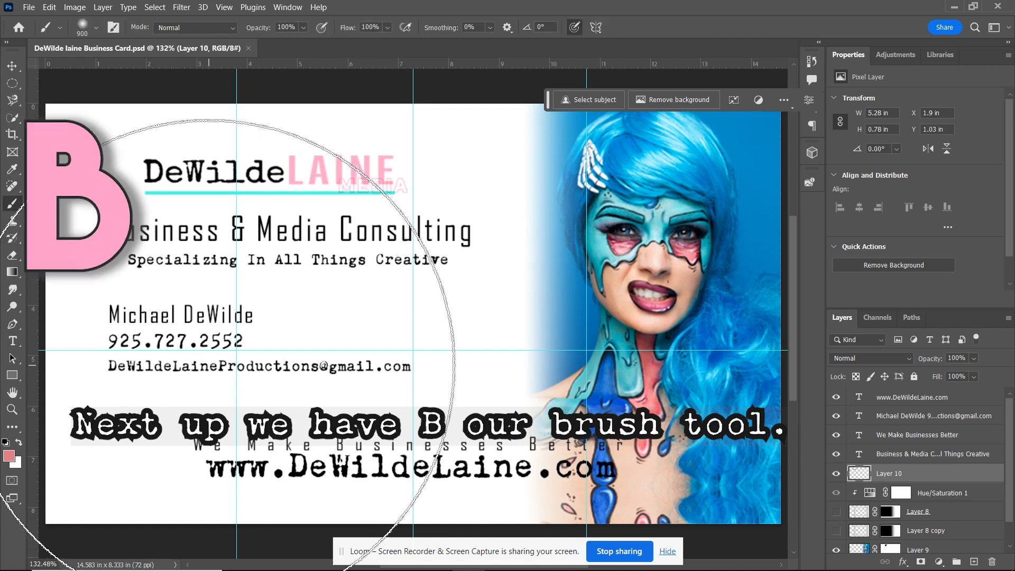
pyautogui.press('[')
pyautogui.press('[')
pyautogui.press('[')
pyautogui.press('[')
pyautogui.press('[')
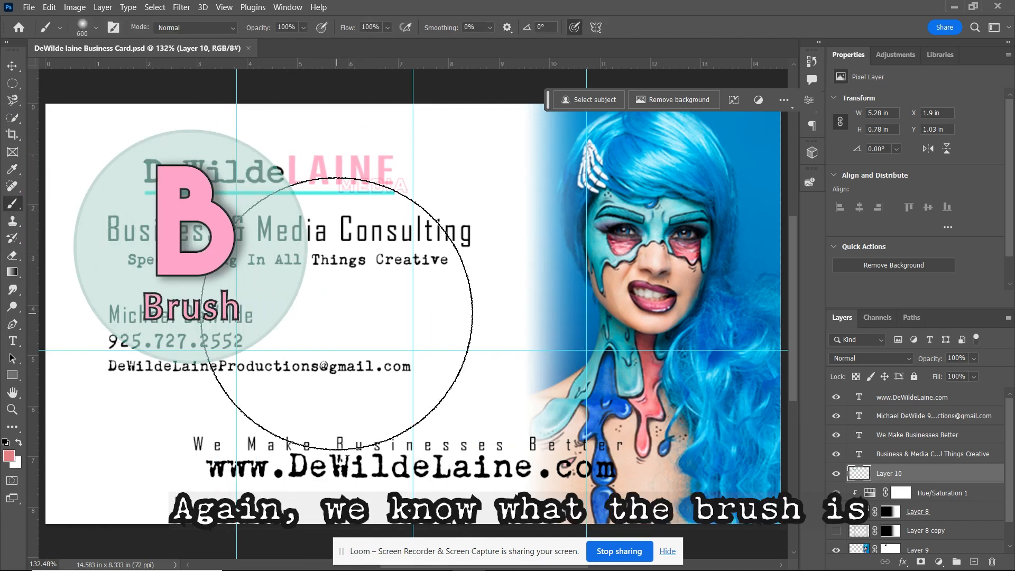
pyautogui.moveTo(337, 314)
pyautogui.mouseDown()
pyautogui.moveTo(407, 309)
pyautogui.moveTo(347, 267)
pyautogui.moveTo(252, 338)
pyautogui.moveTo(384, 388)
pyautogui.moveTo(455, 291)
pyautogui.moveTo(317, 249)
pyautogui.moveTo(224, 366)
pyautogui.moveTo(347, 344)
pyautogui.mouseUp()
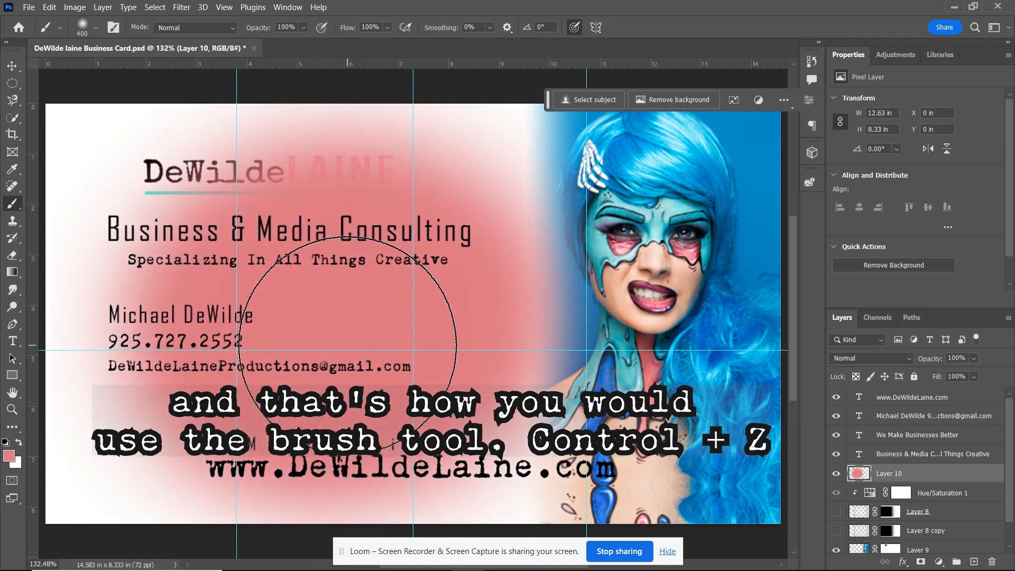
pyautogui.hotkey('ctrl', 'z')
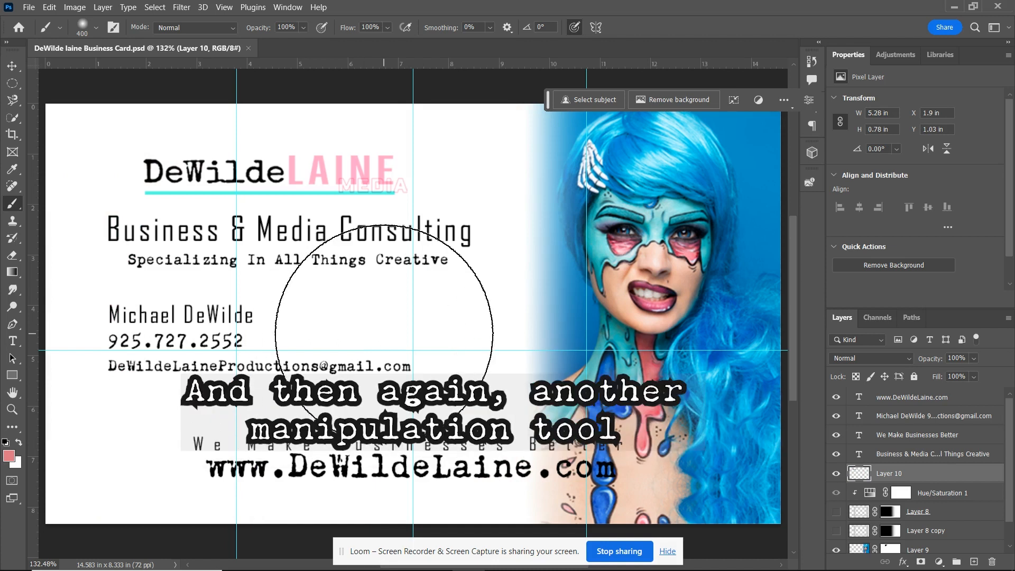
# - Delete the layer mask of Layer 9, which holds the woman's photo
pyautogui.click(890, 550)
pyautogui.press('Delete')
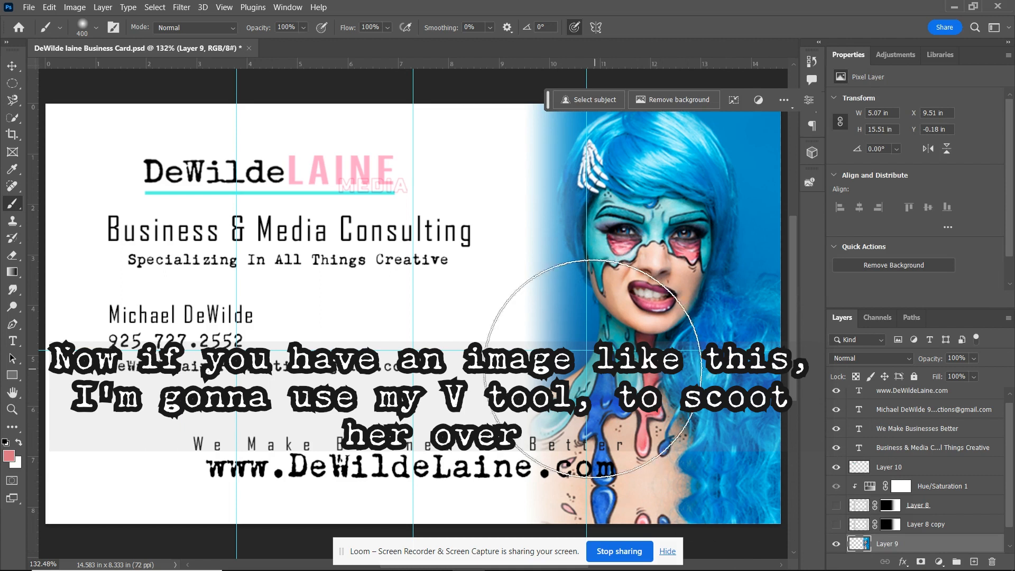
# - Move the woman's photo toward the middle of the card, over the text, and add a new layer mask to Layer 9
pyautogui.press('v')
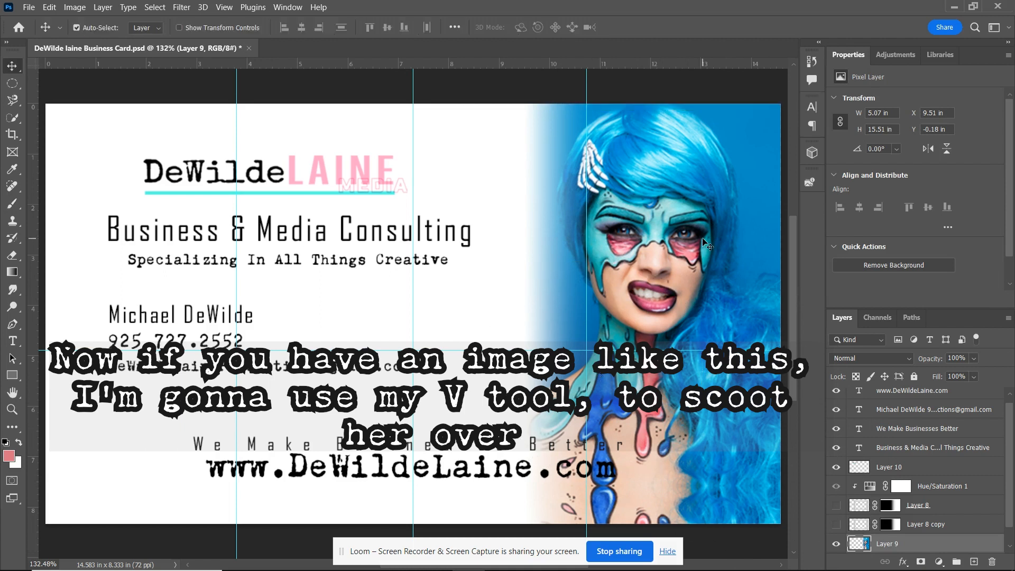
pyautogui.moveTo(705, 246); pyautogui.dragTo(528, 241)
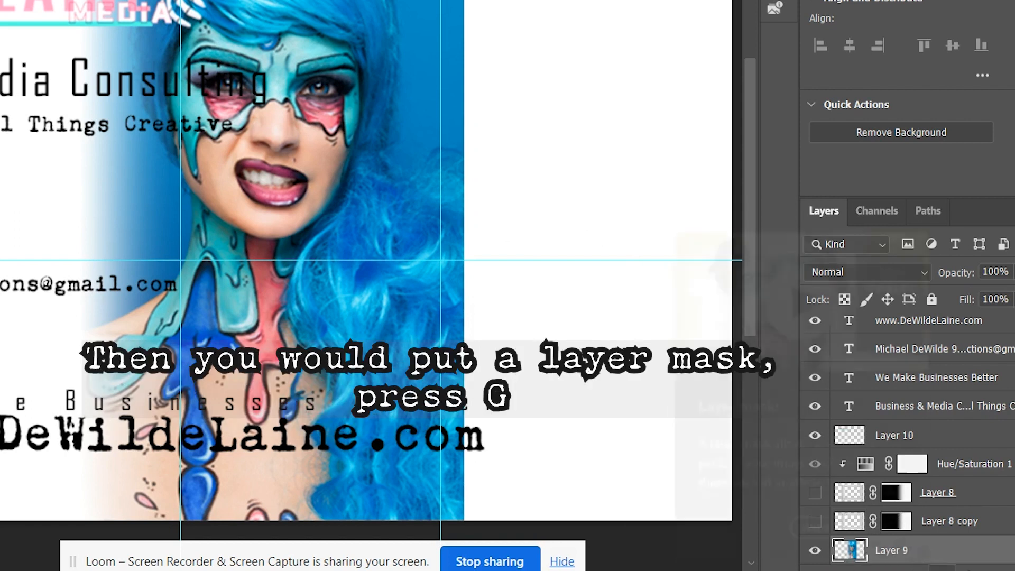
pyautogui.click(940, 570)
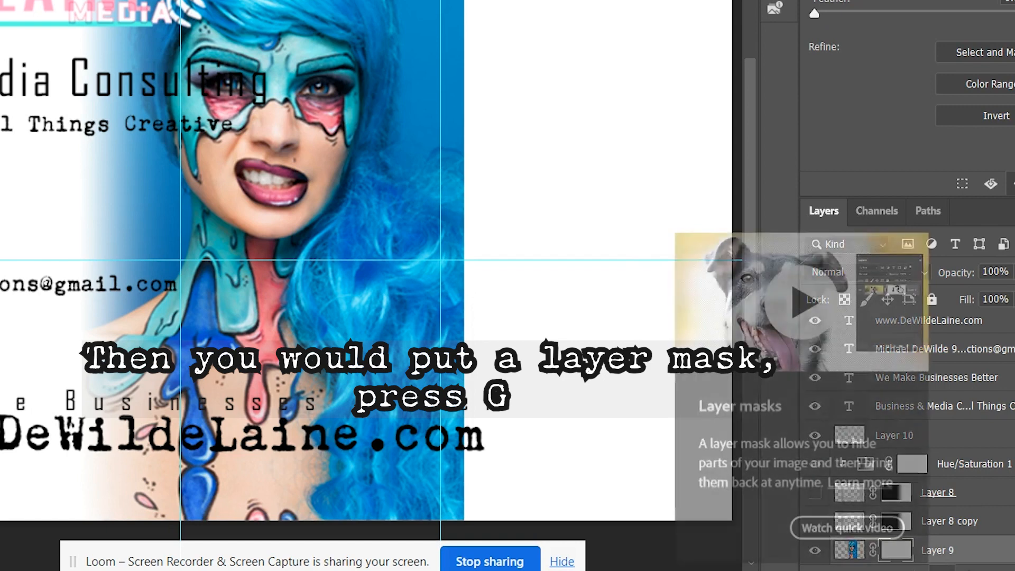
# - Draw a linear gradient on Layer 9's mask from the right edge of the woman's photo toward the card's text
pyautogui.press('g')
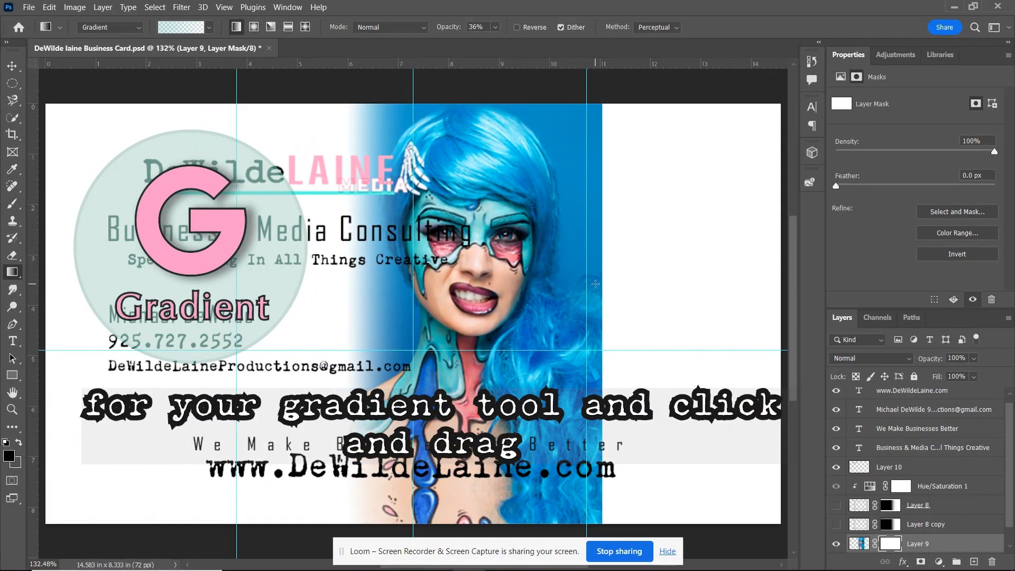
pyautogui.moveTo(635, 313); pyautogui.dragTo(446, 328)
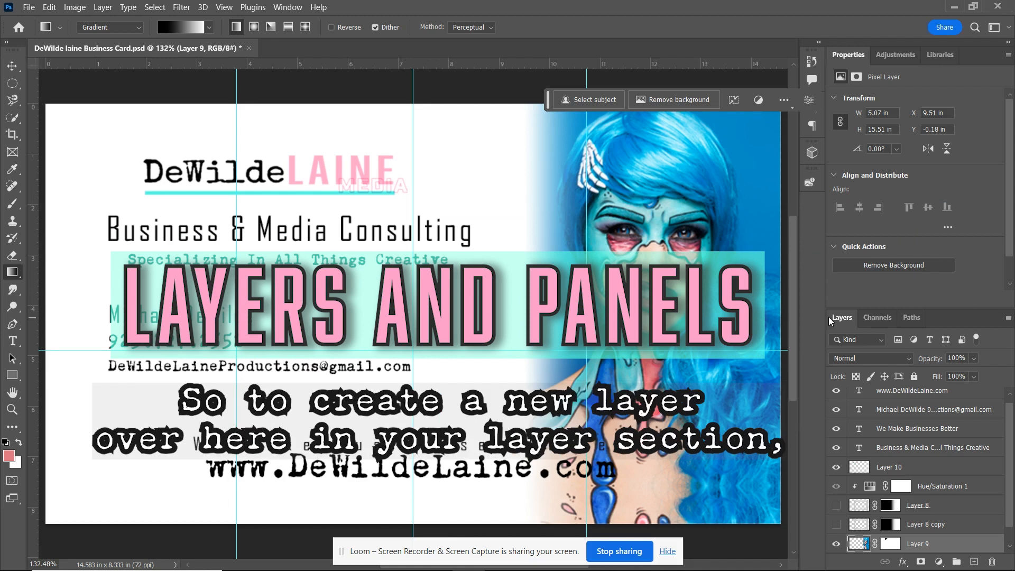
# - Create a new layer above Layer 9 with the default settings and undo its creation
pyautogui.scroll(1, 916, 443)
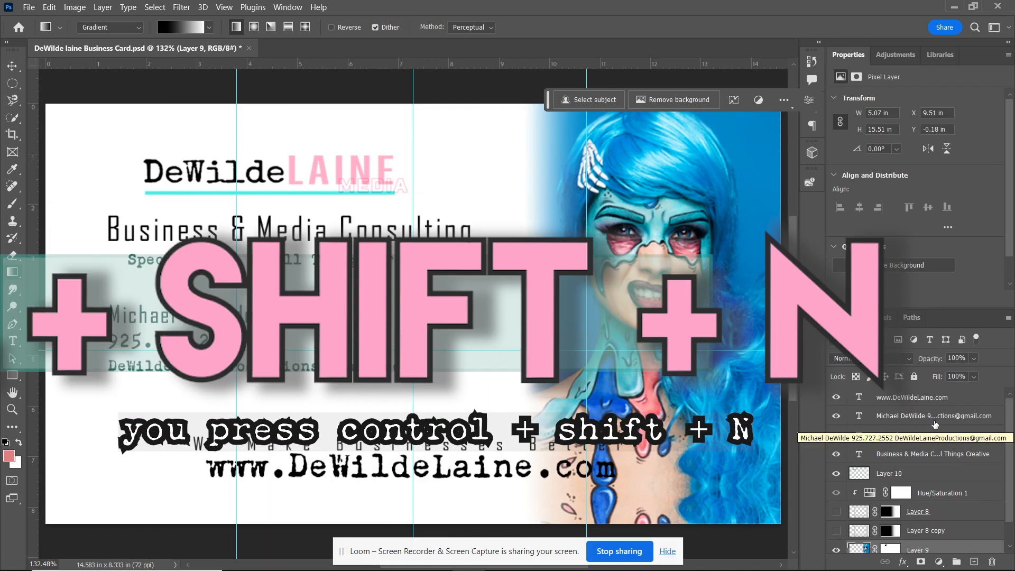
pyautogui.hotkey('ctrl', 'shift', 'n')
pyautogui.press('Return')
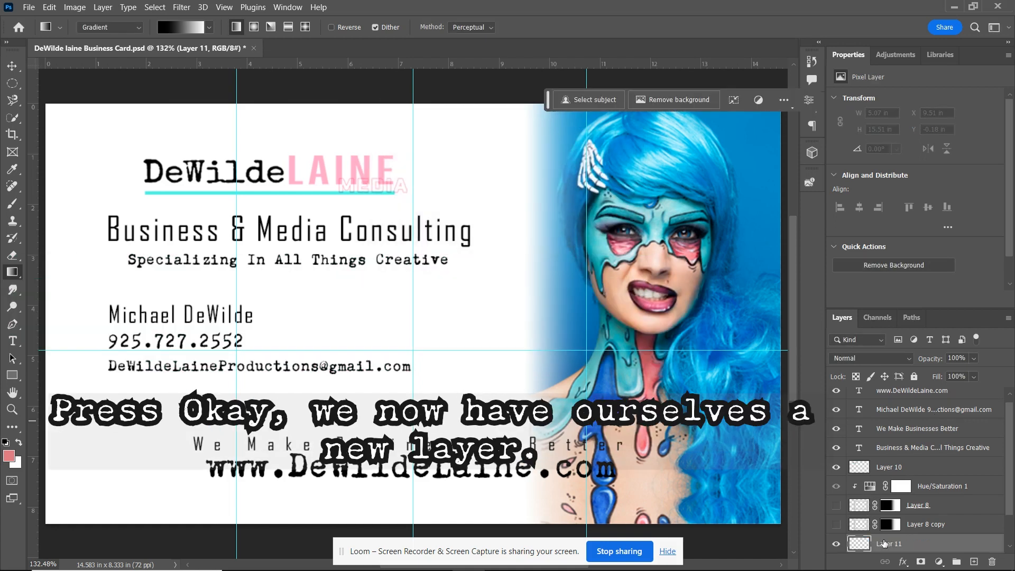
pyautogui.hotkey('ctrl', 'z')
# - Add a new layer named Layer 11 directly above the website URL text layer
pyautogui.scroll(1, 959, 521)
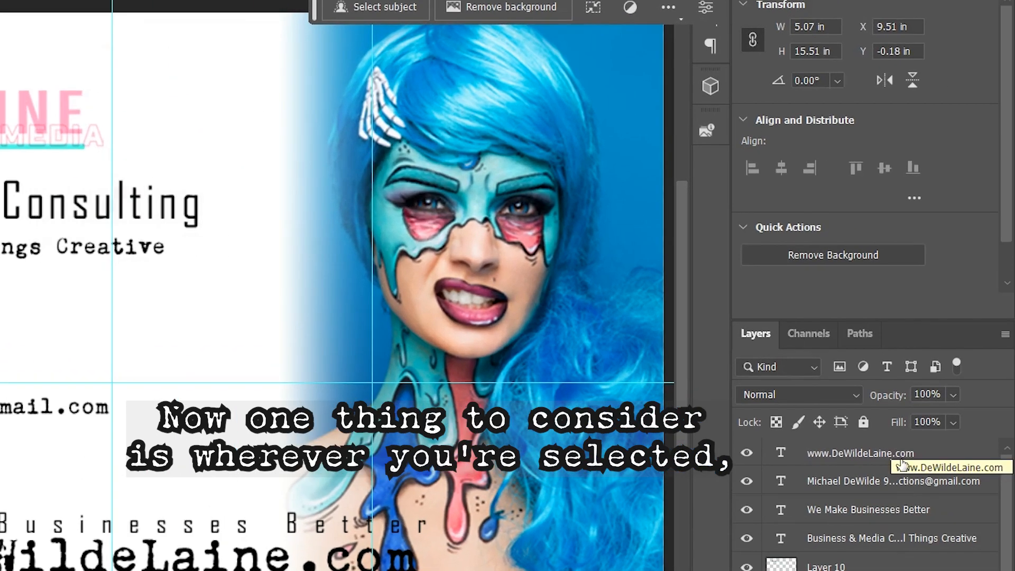
pyautogui.click(894, 459)
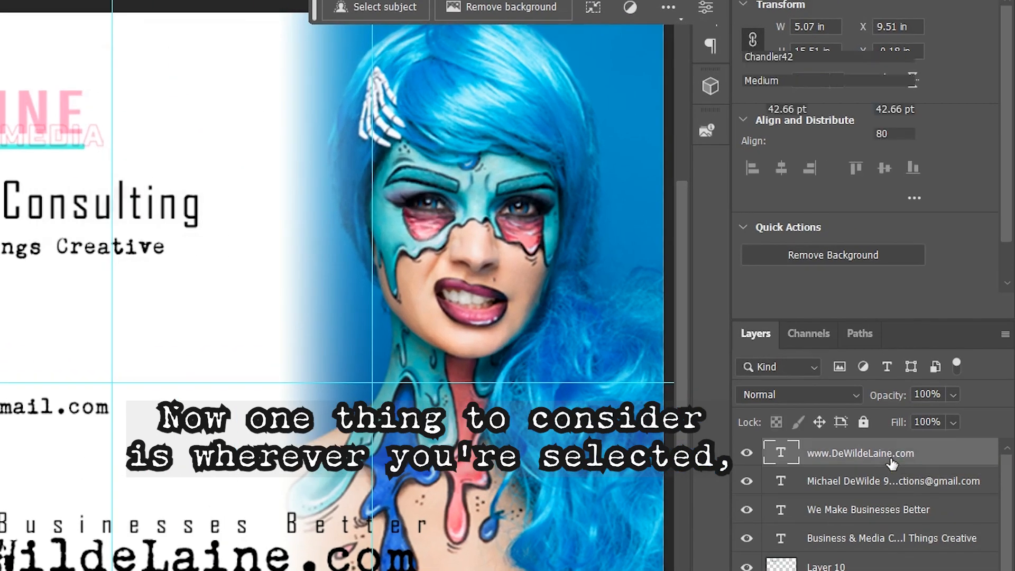
pyautogui.click(890, 545)
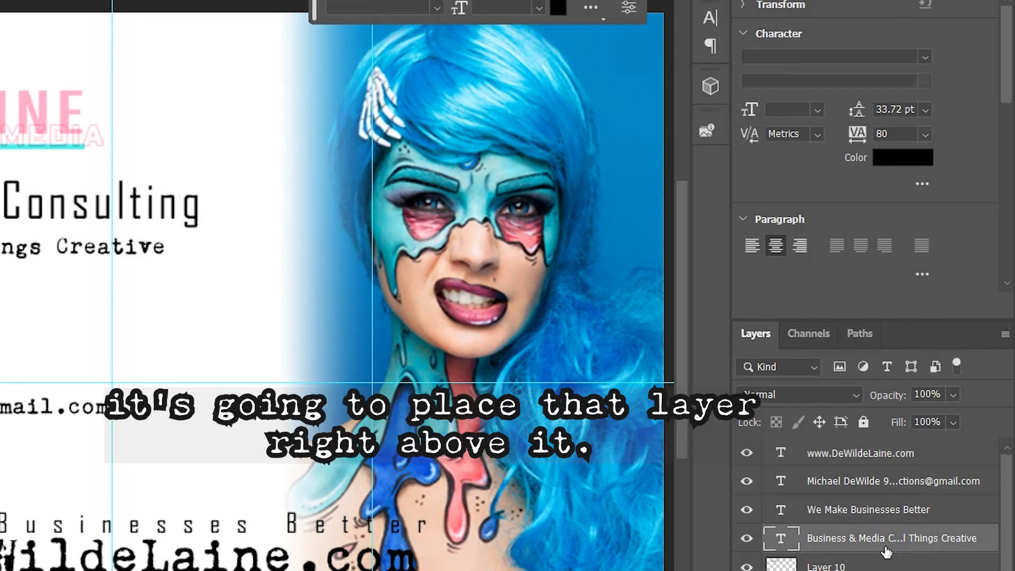
pyautogui.click(892, 465)
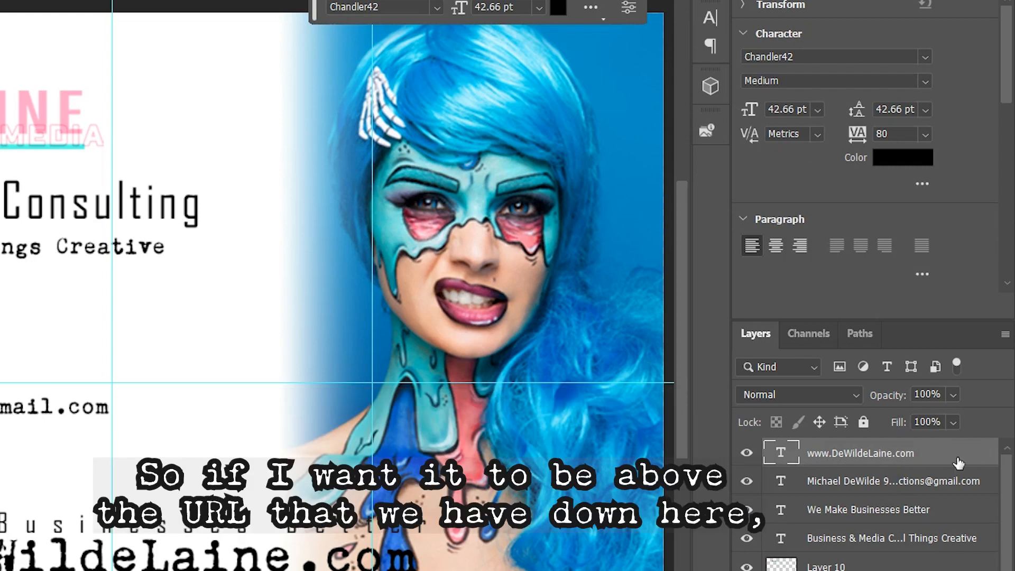
pyautogui.hotkey('ctrl', 'shift', 'n')
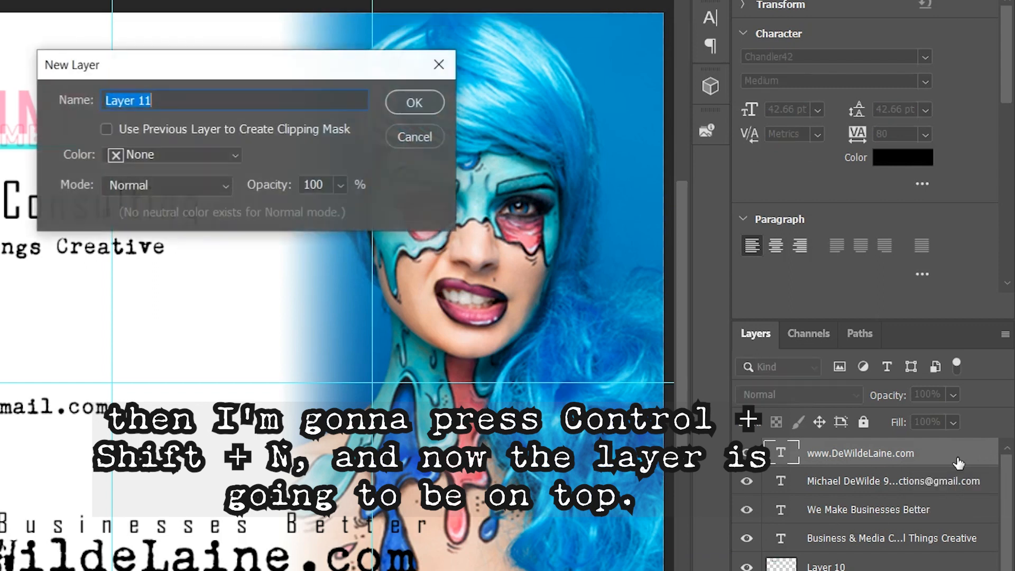
pyautogui.press('Return')
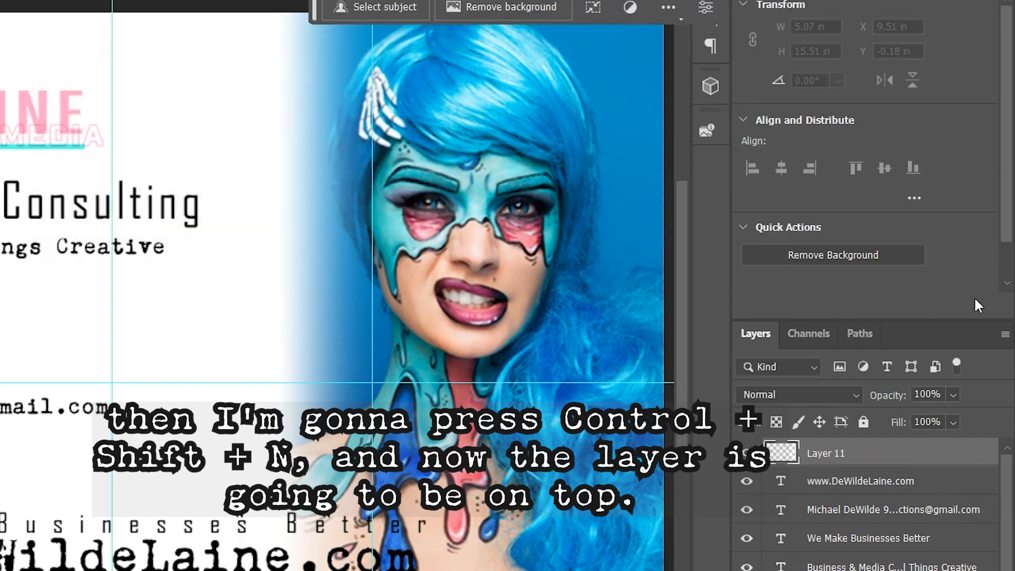
# - Create a new layer, Layer 12, above the woman's photo on Layer 9 and undo its creation
pyautogui.scroll(-2, 833, 478)
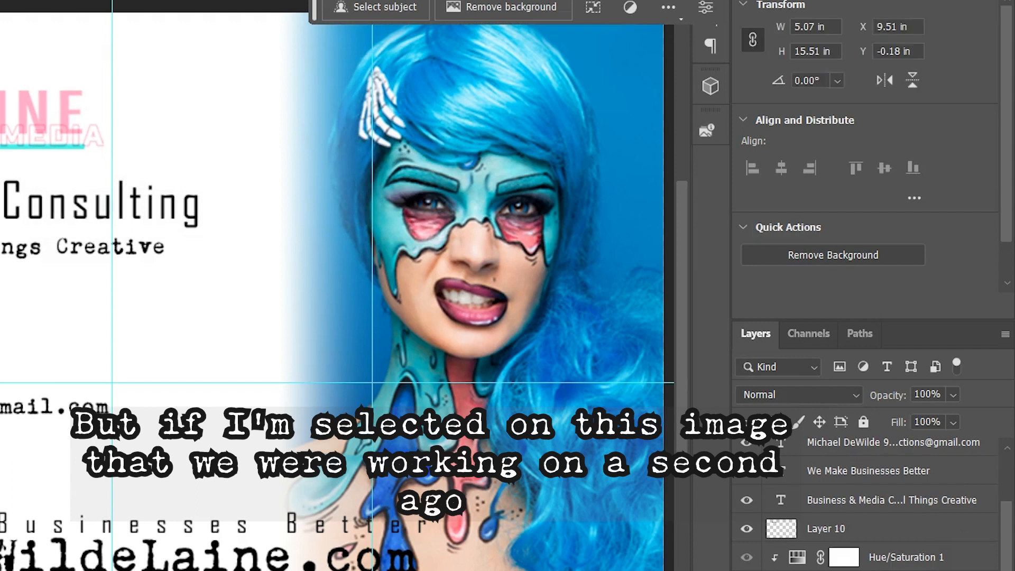
pyautogui.hotkey('ctrl', 'shift', 'n')
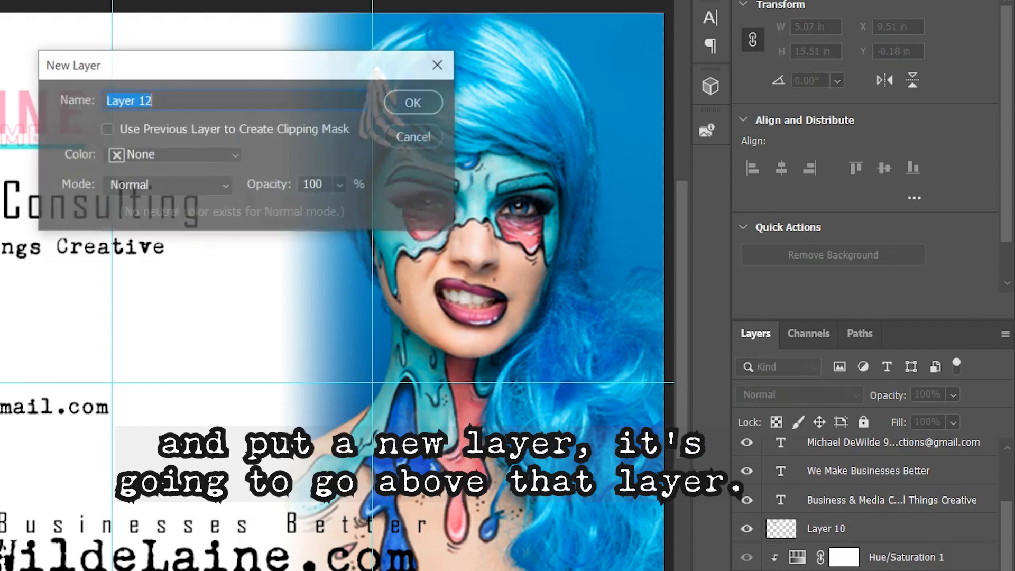
pyautogui.press('Return')
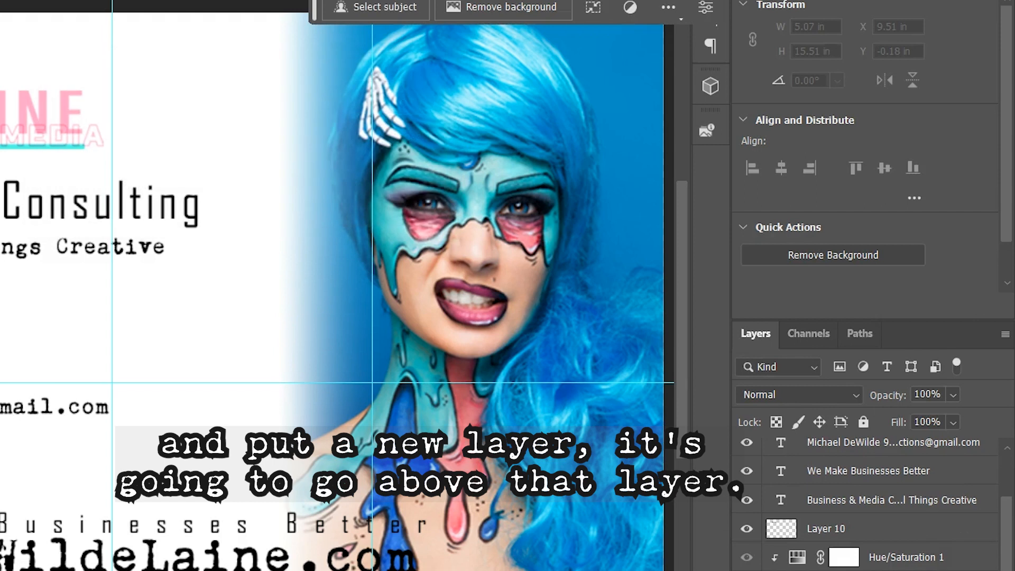
pyautogui.hotkey('ctrl', 'z')
# - Delete the empty Layer 11 above the website URL text layer
pyautogui.scroll(3, 889, 565)
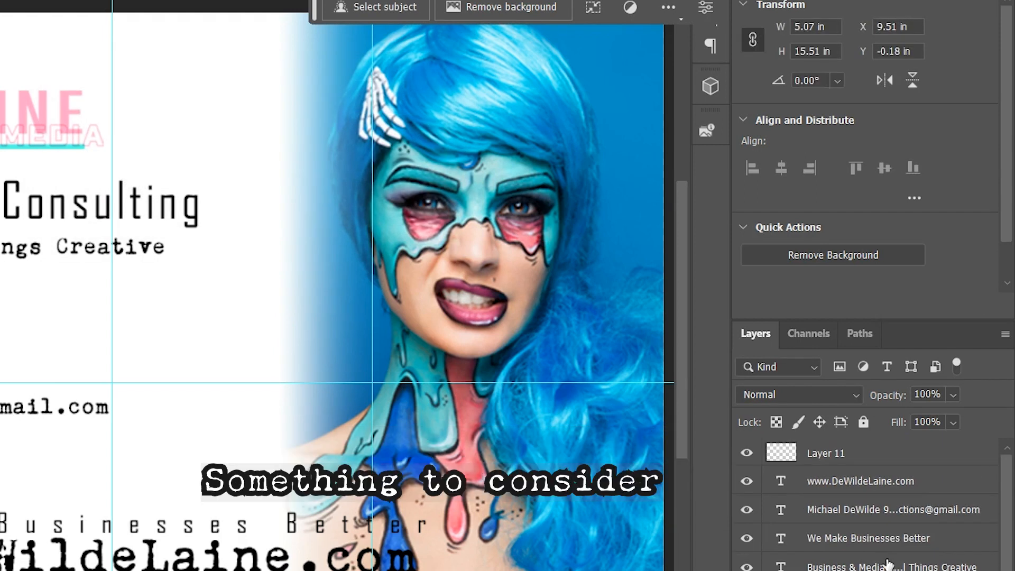
pyautogui.click(871, 462)
pyautogui.press('Delete')
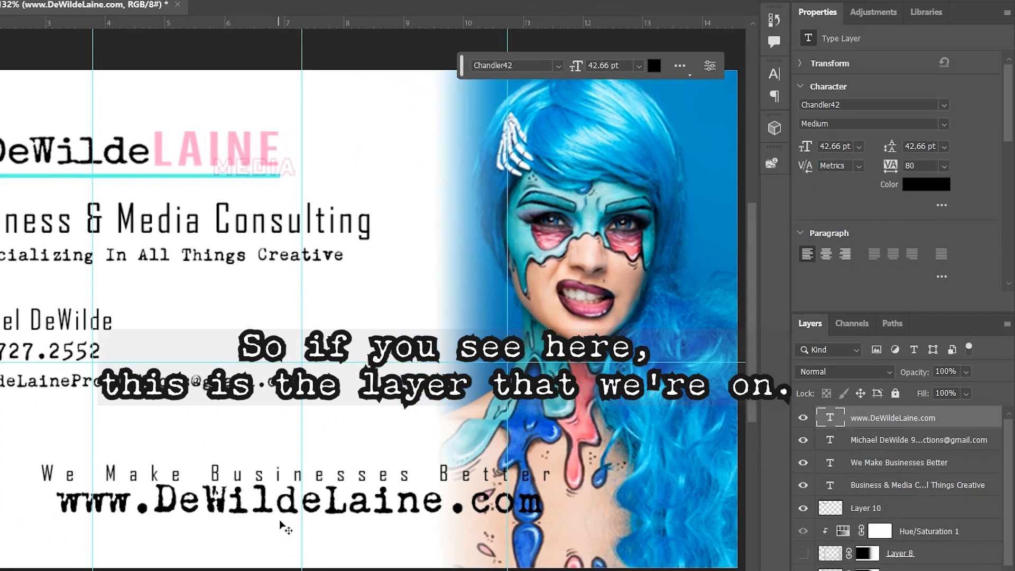
# - Move the website URL text up and undo it, and duplicate the URL layer and shift the copy upward
pyautogui.moveTo(310, 506); pyautogui.dragTo(332, 441)
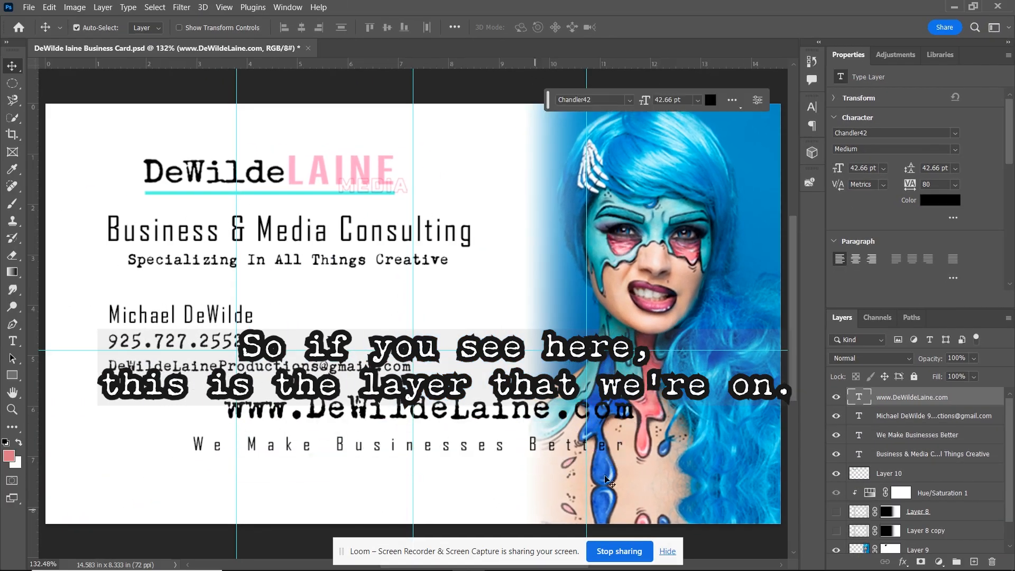
pyautogui.hotkey('ctrl', 'z')
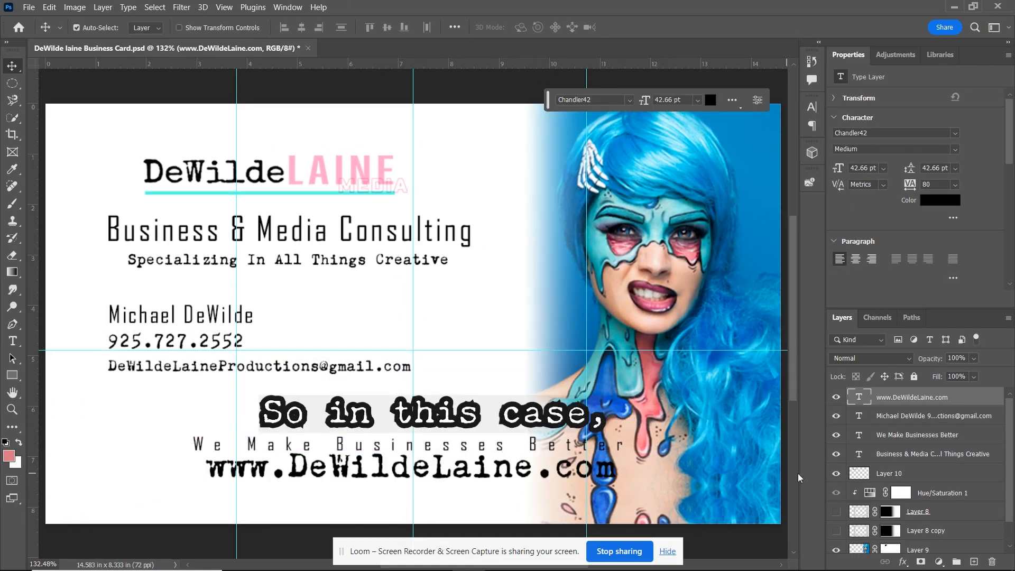
pyautogui.hotkey('ctrl', 'j')
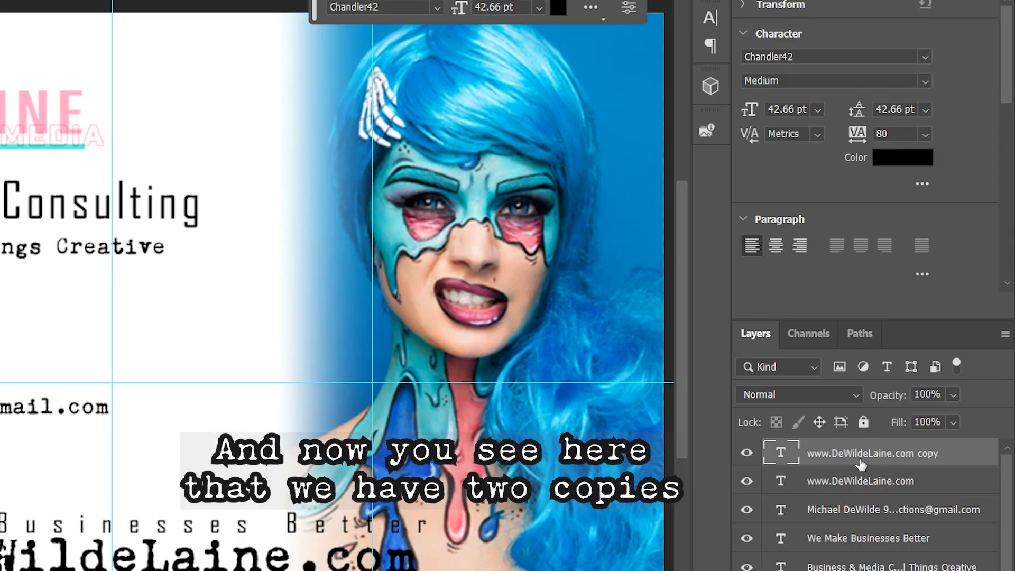
pyautogui.hotkey('ctrl', 't')
pyautogui.moveTo(5, 558); pyautogui.dragTo(1, 505)
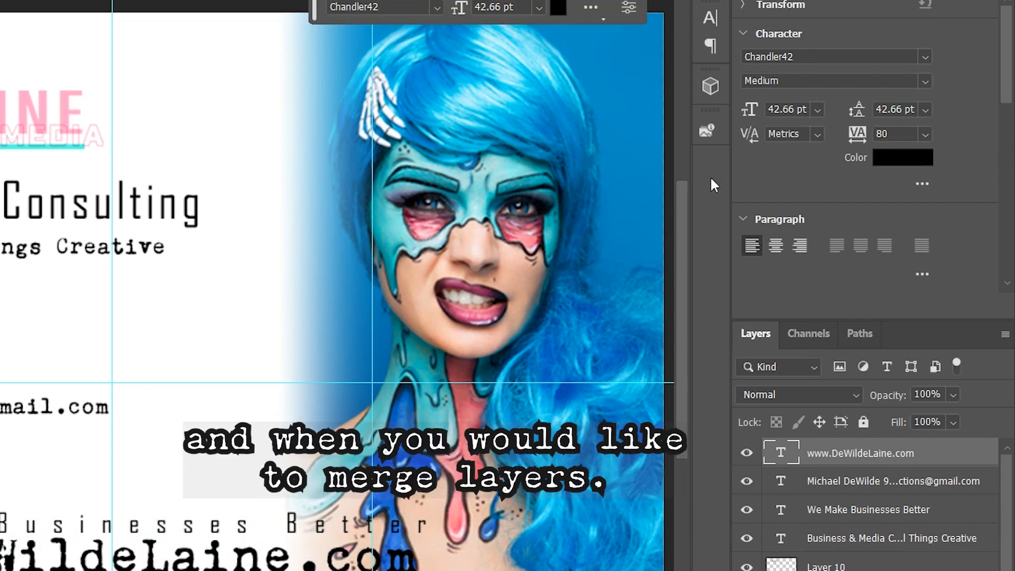
# - Hide and reshow the contact details, tagline, website URL and Business & Media Consulting text layers in turn to identify each one
pyautogui.click(746, 483)
pyautogui.click(747, 483)
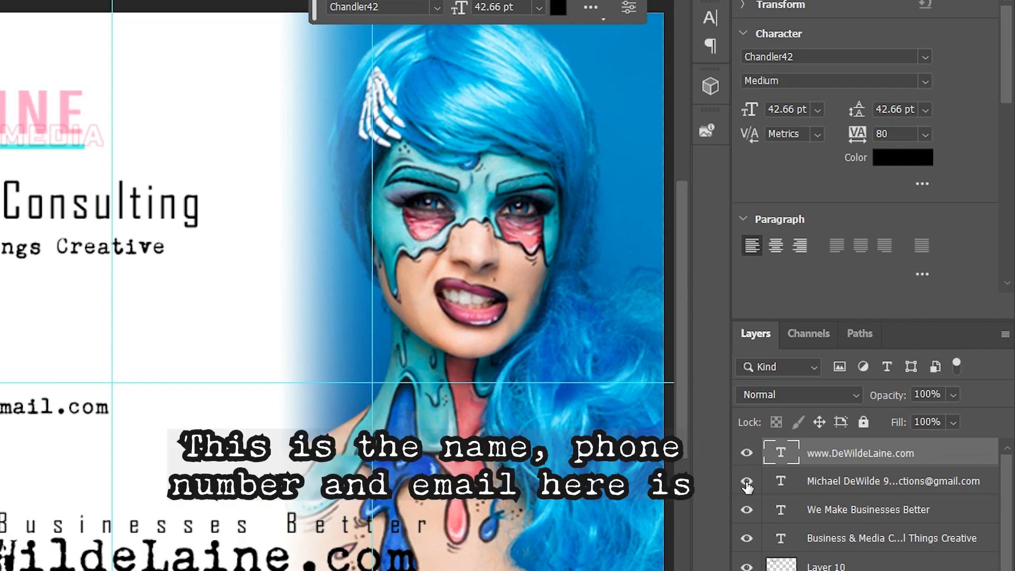
pyautogui.click(746, 511)
pyautogui.click(746, 512)
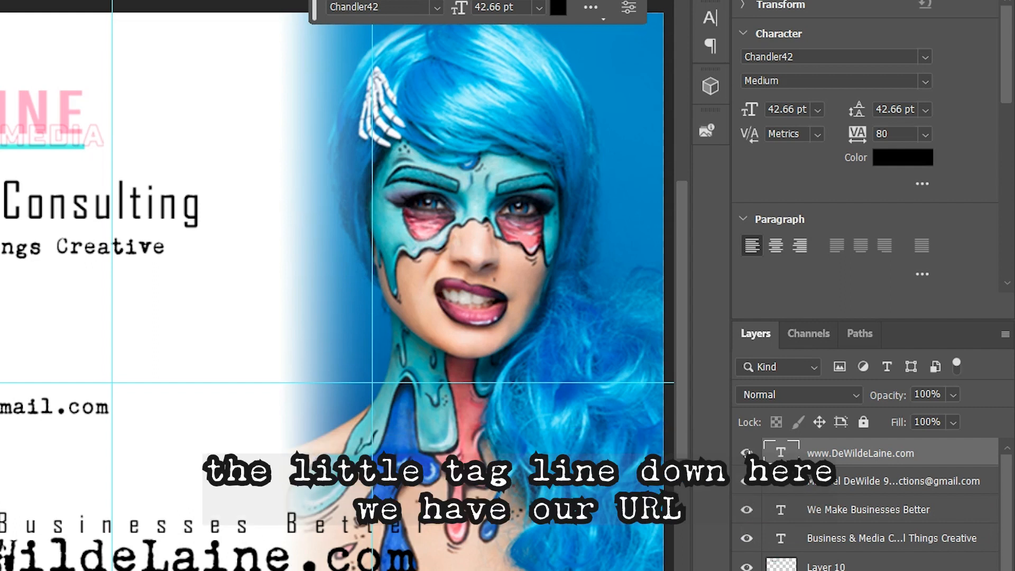
pyautogui.click(747, 453)
pyautogui.click(747, 453)
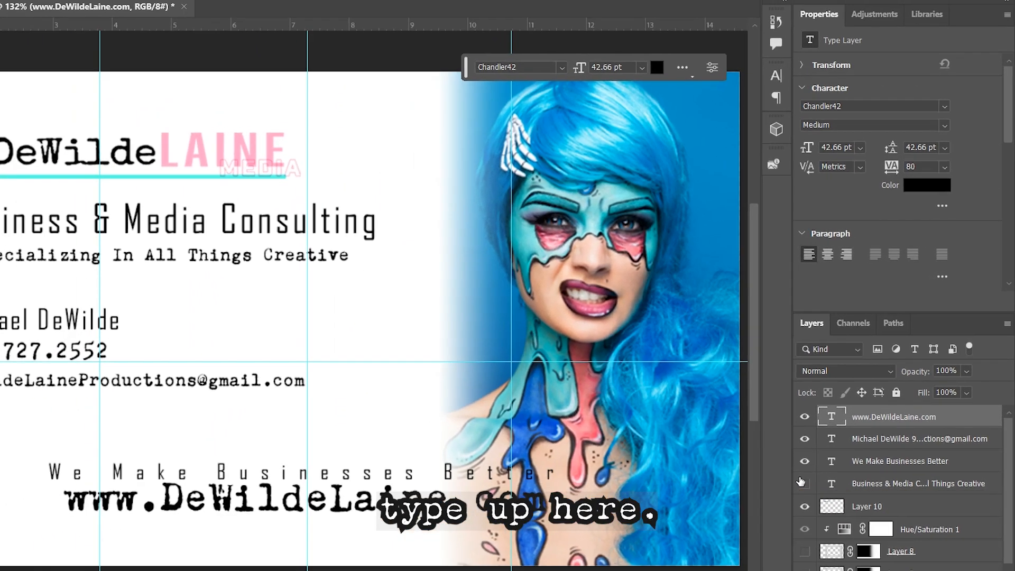
pyautogui.click(746, 537)
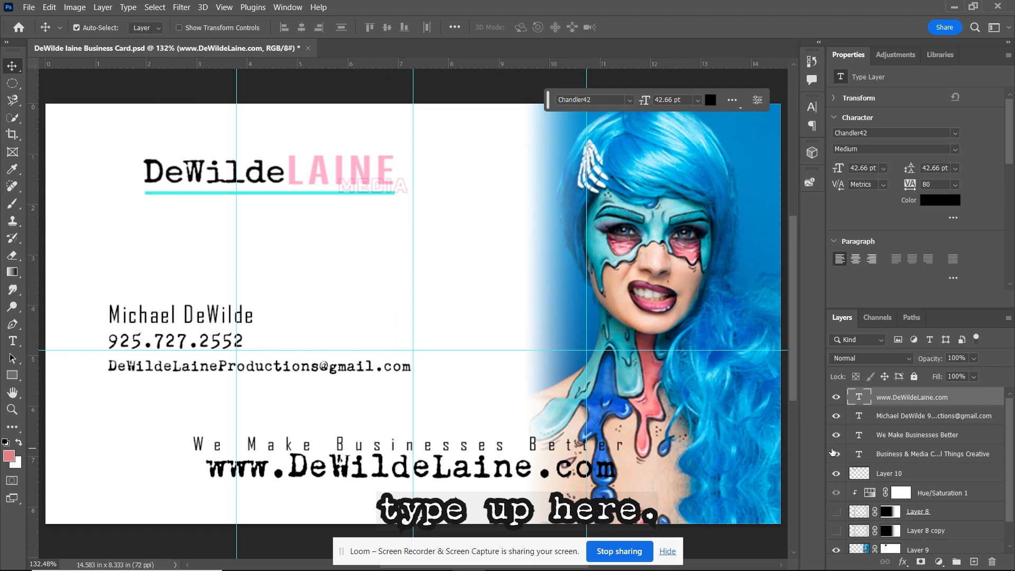
pyautogui.click(836, 453)
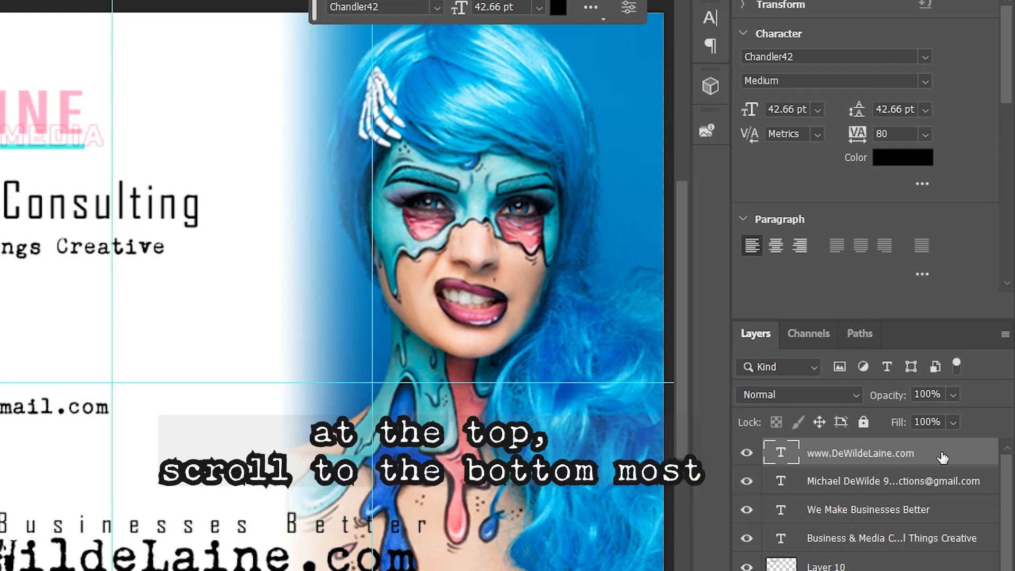
# - Merge the four text layers, from the website URL down to Business & Media Consulting, into a single layer
pyautogui.keyDown('shift'); pyautogui.click(913, 538); pyautogui.keyUp('shift')
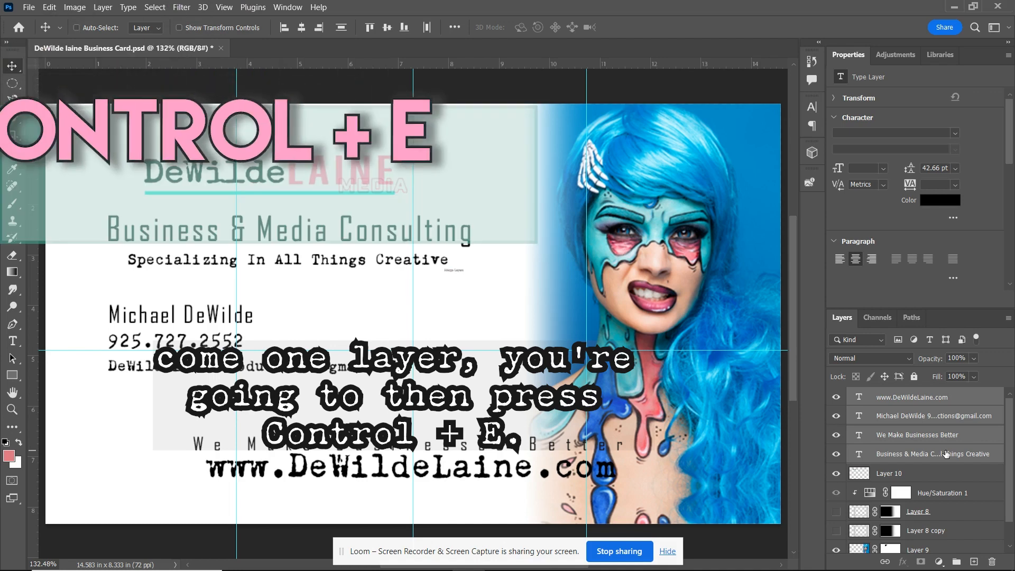
pyautogui.hotkey('ctrl', 'e')
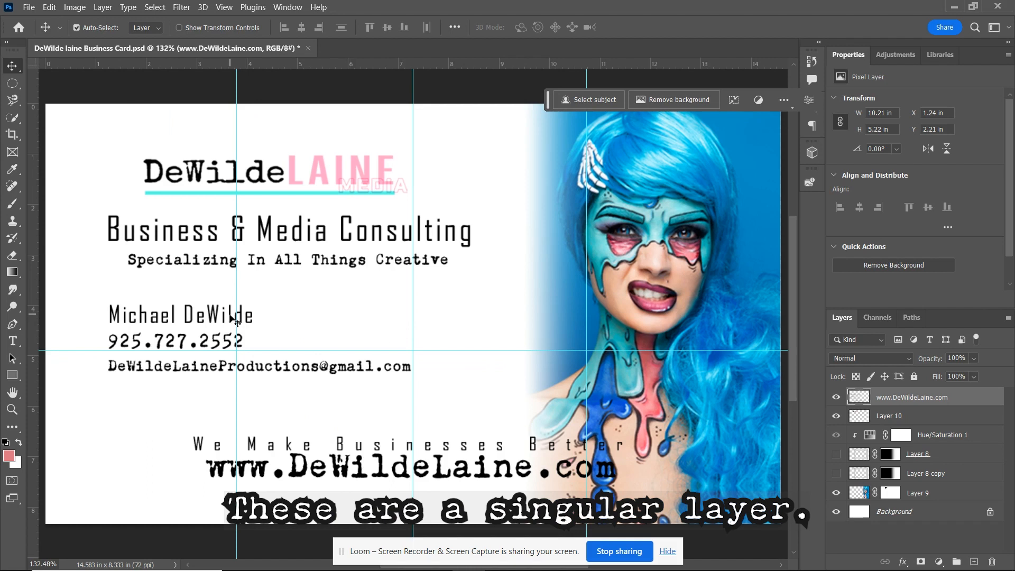
# - Shift the merged text slightly on the card, and undo both the moves and the merge
pyautogui.moveTo(361, 342); pyautogui.dragTo(324, 365)
pyautogui.moveTo(202, 338); pyautogui.dragTo(227, 316)
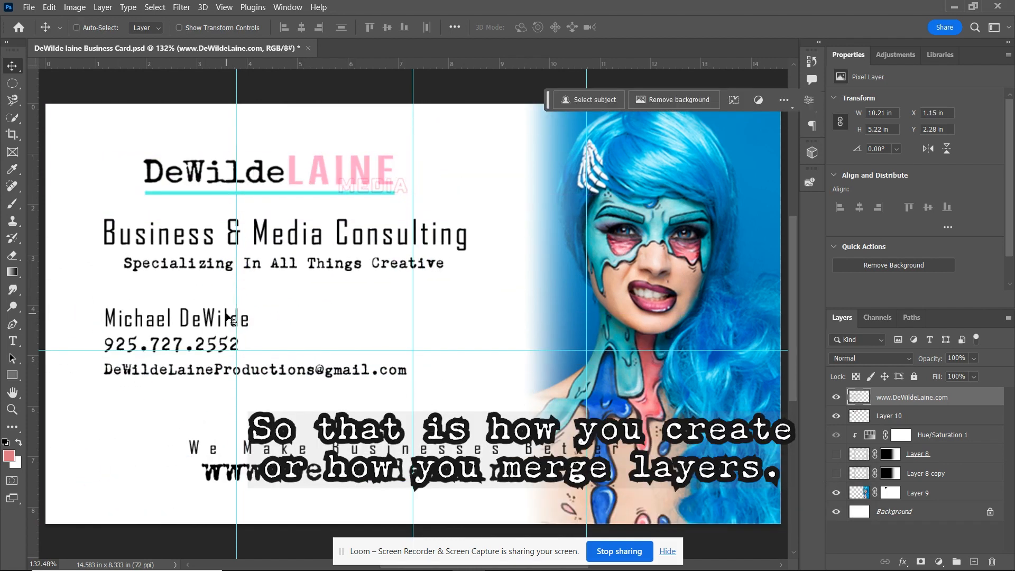
pyautogui.hotkey('ctrl', 'z')
pyautogui.hotkey('ctrl', 'z')
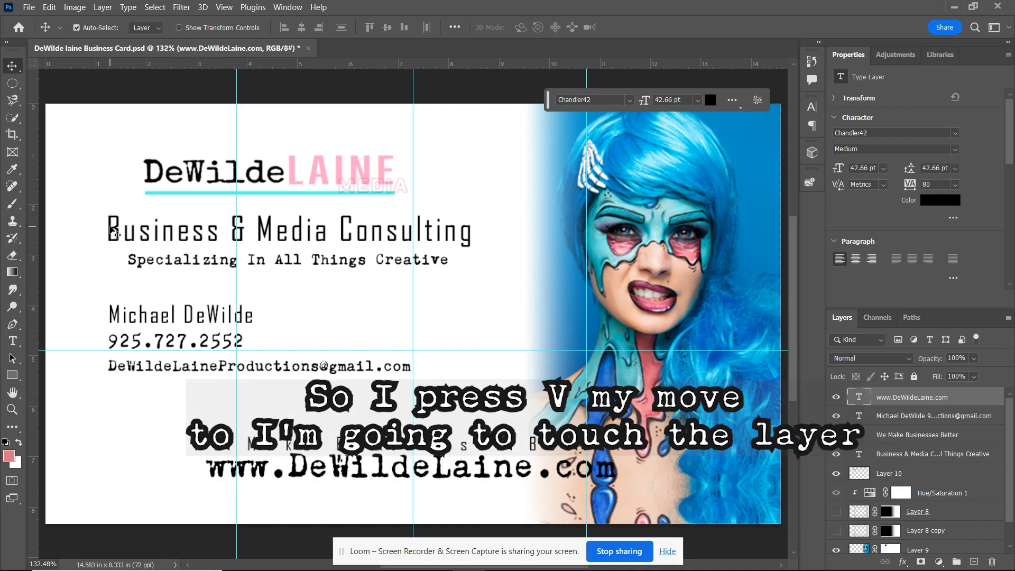
# - Vary the Business & Media Consulting text layer's opacity, setting it to 10%, 50% and finally 100%
pyautogui.click(113, 233)
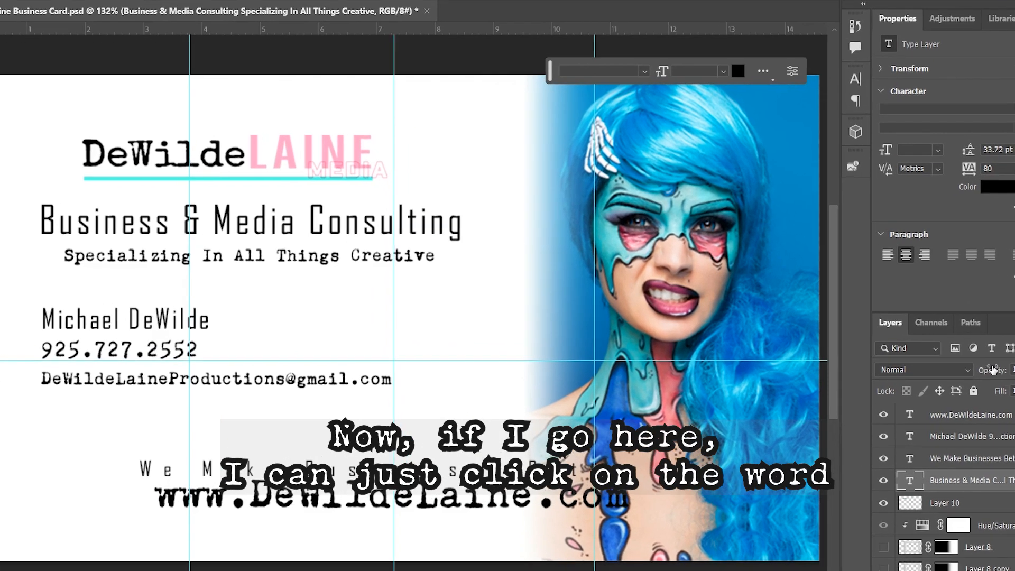
pyautogui.moveTo(932, 359); pyautogui.dragTo(963, 379)
pyautogui.moveTo(878, 402); pyautogui.dragTo(1011, 396)
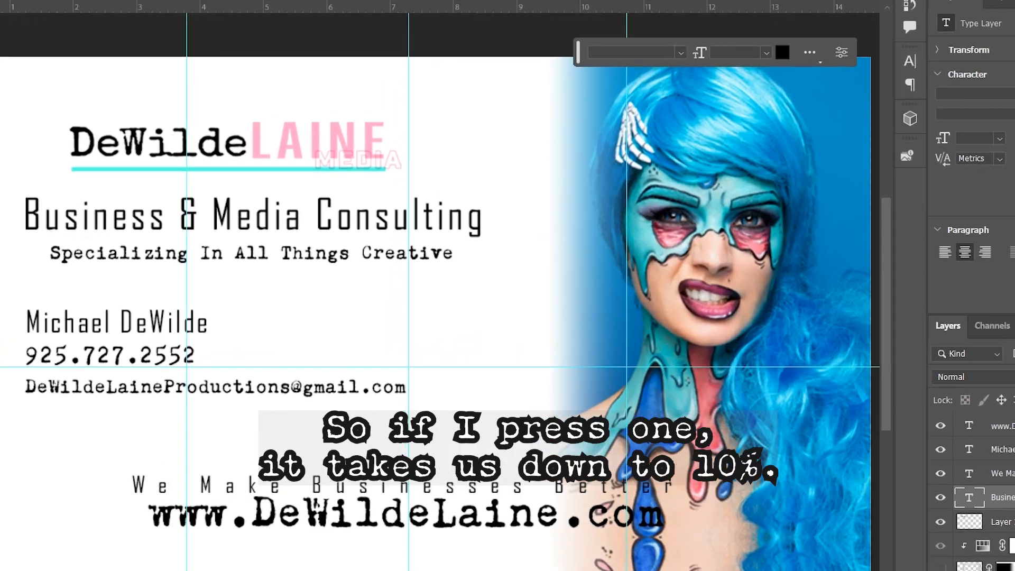
pyautogui.press('1')
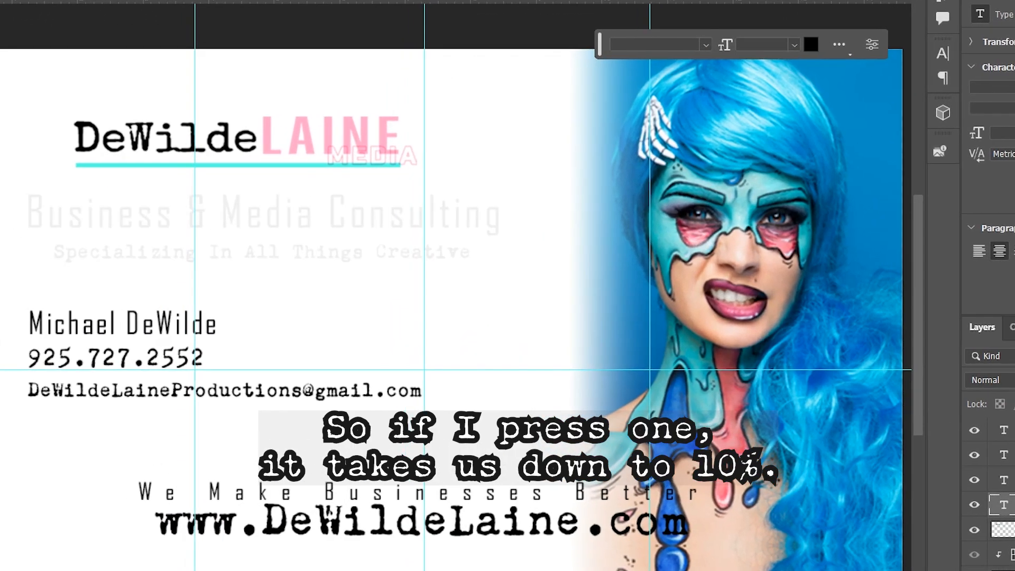
pyautogui.press('5')
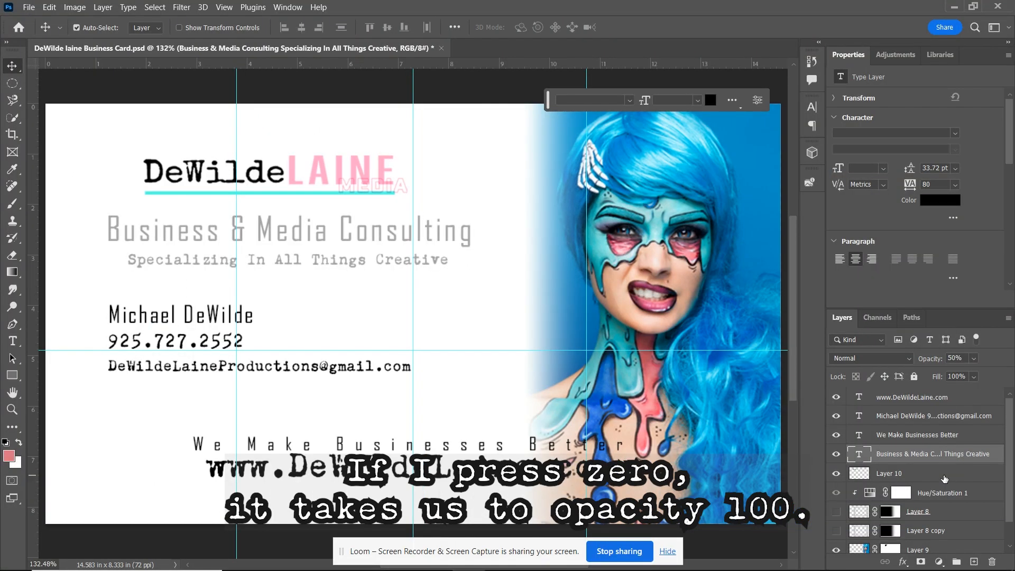
pyautogui.press('0')
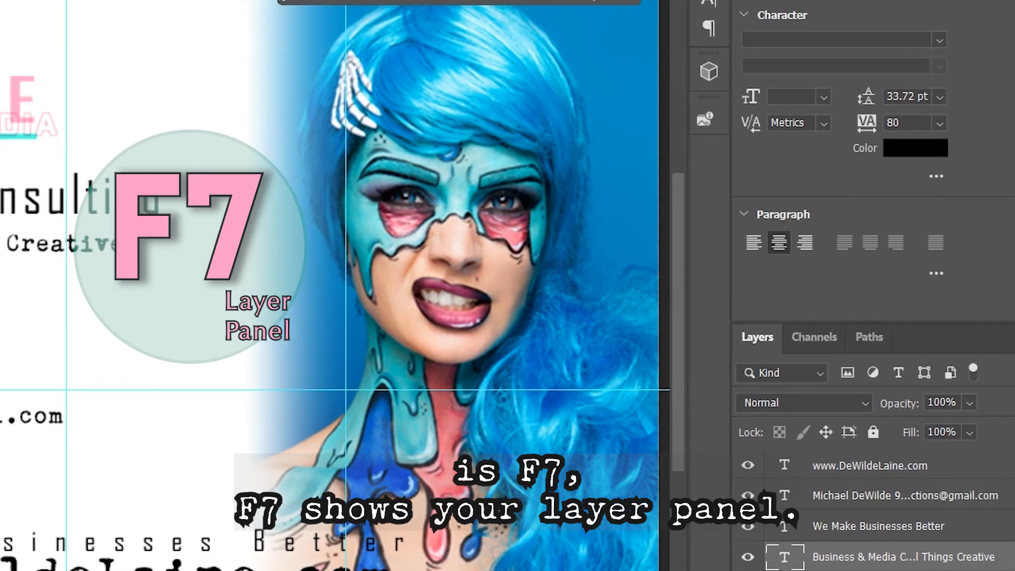
# - Hide the Layers panel and show it again
pyautogui.press('F7')
pyautogui.press('F7')
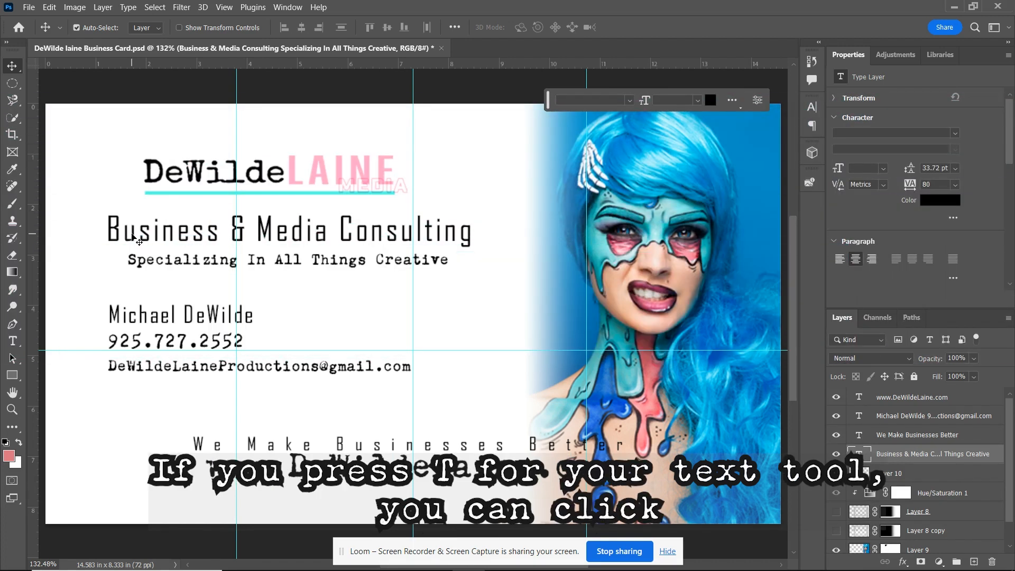
# - Add a new text layer reading TYPE.TEXT above the DeWilde Laine logo and commit the text
pyautogui.press('t')
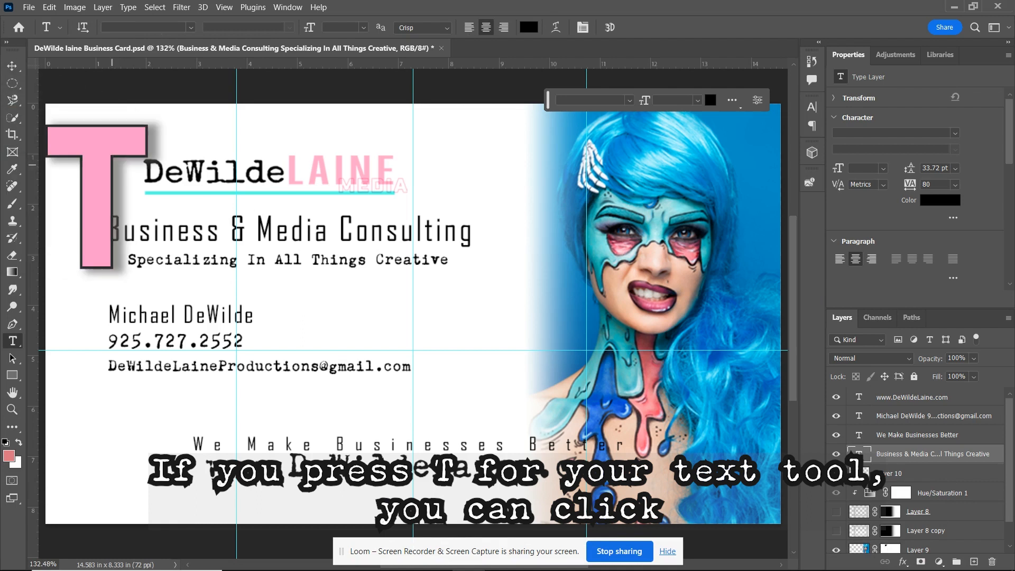
pyautogui.click(91, 141)
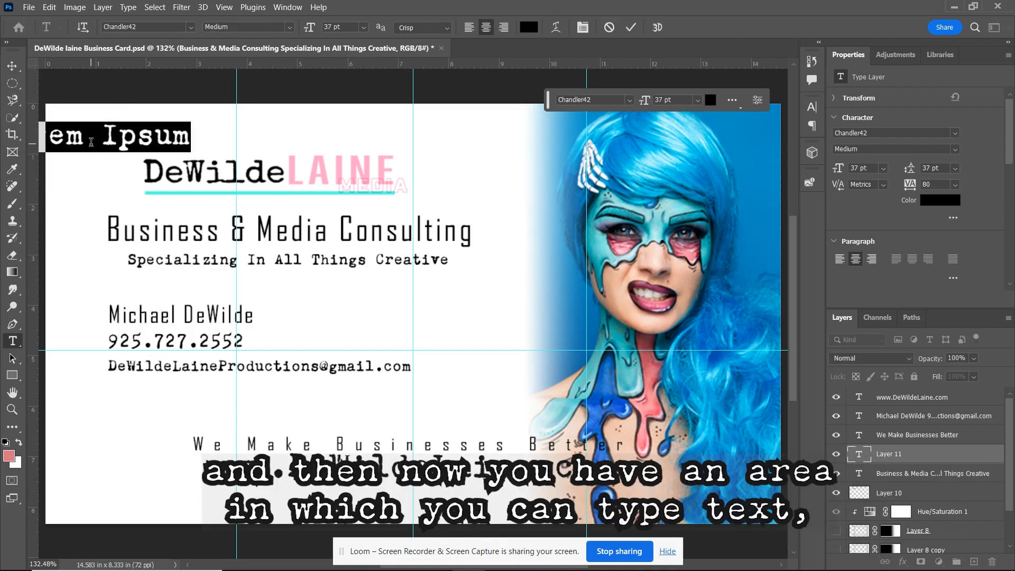
pyautogui.moveTo(107, 175); pyautogui.dragTo(259, 173)
pyautogui.write('TYPOE')
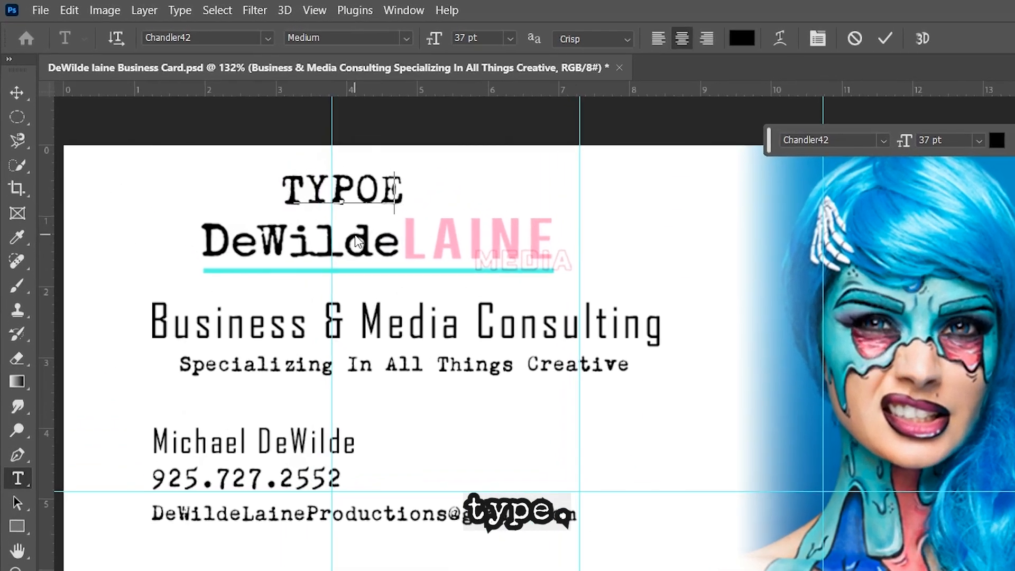
pyautogui.press('BackSpace')
pyautogui.press('BackSpace')
pyautogui.write('E TEXT')
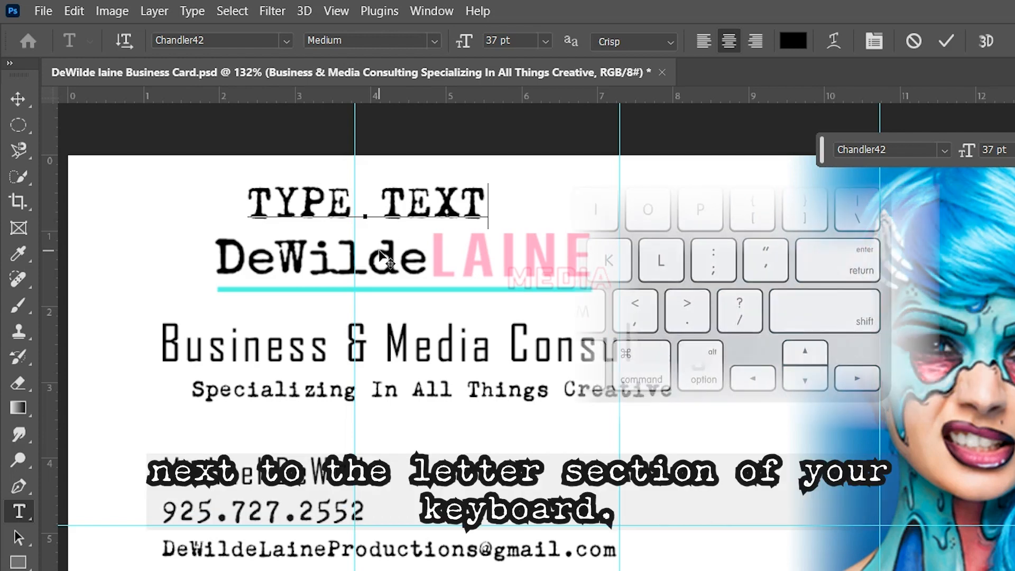
pyautogui.press('Return')
pyautogui.press('BackSpace')
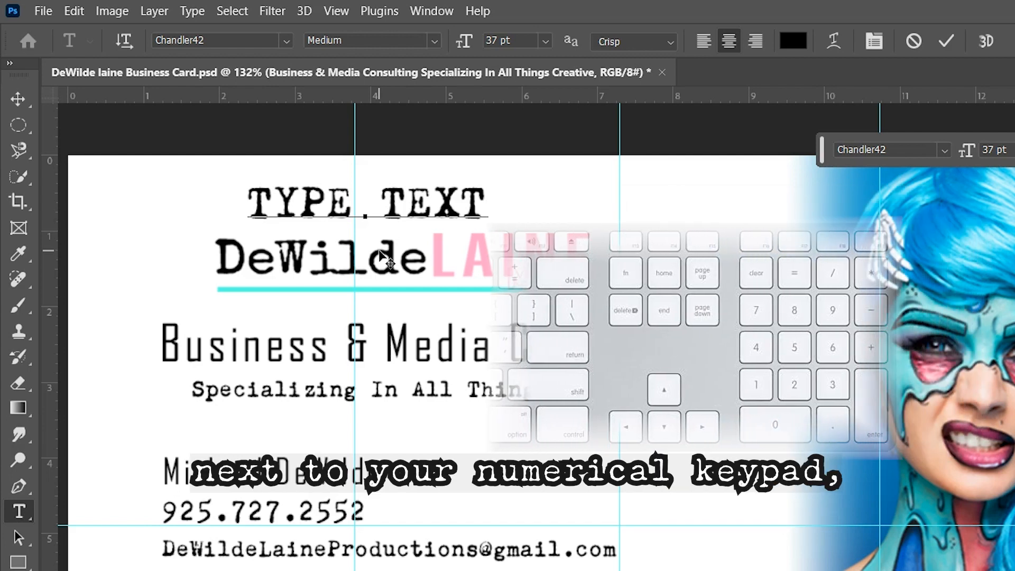
pyautogui.press('KP_Enter')
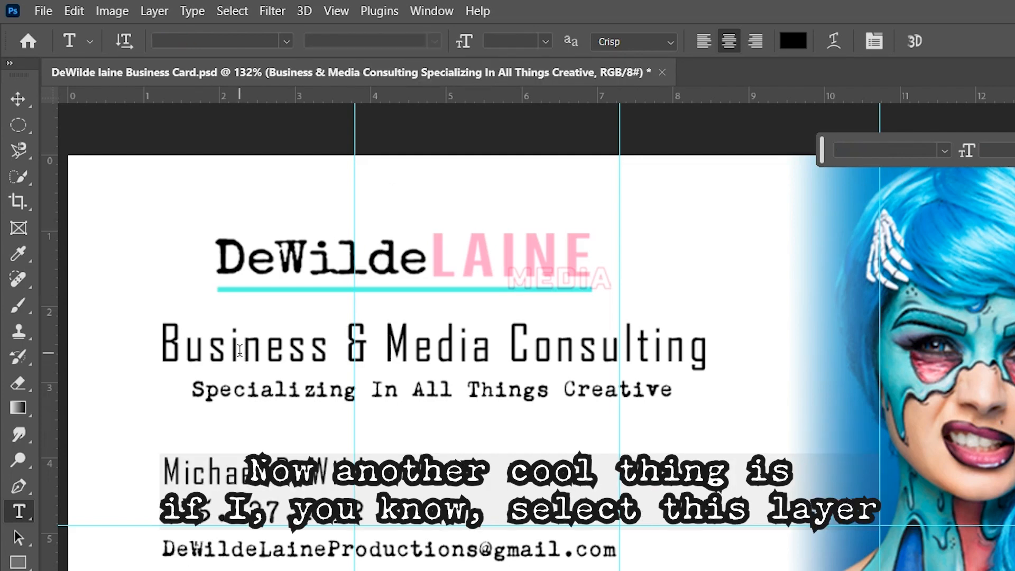
# - Select all the text in the Business & Media Consulting layer for editing and enlarge its font size by several increments
pyautogui.press('v')
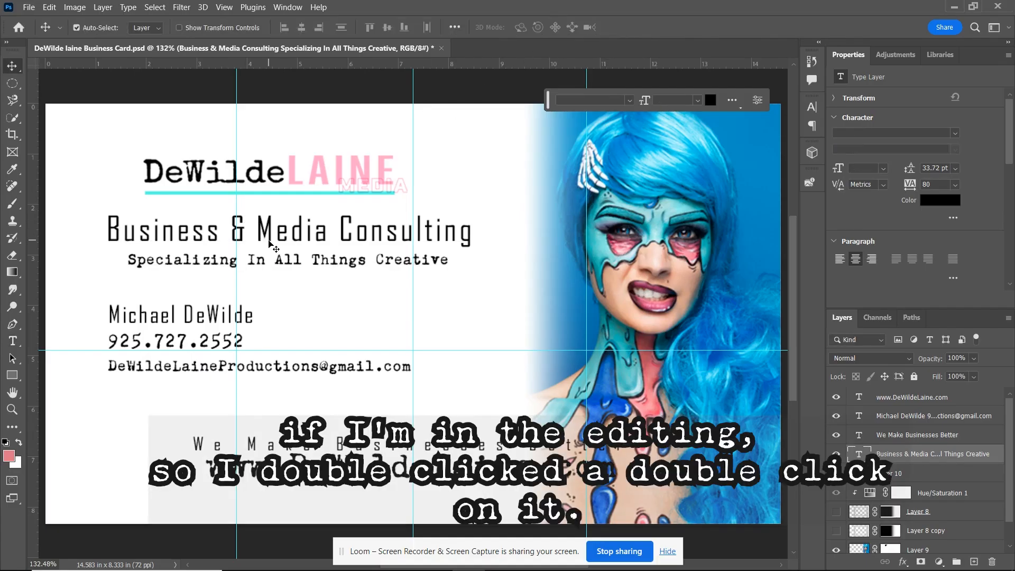
pyautogui.doubleClick(270, 235)
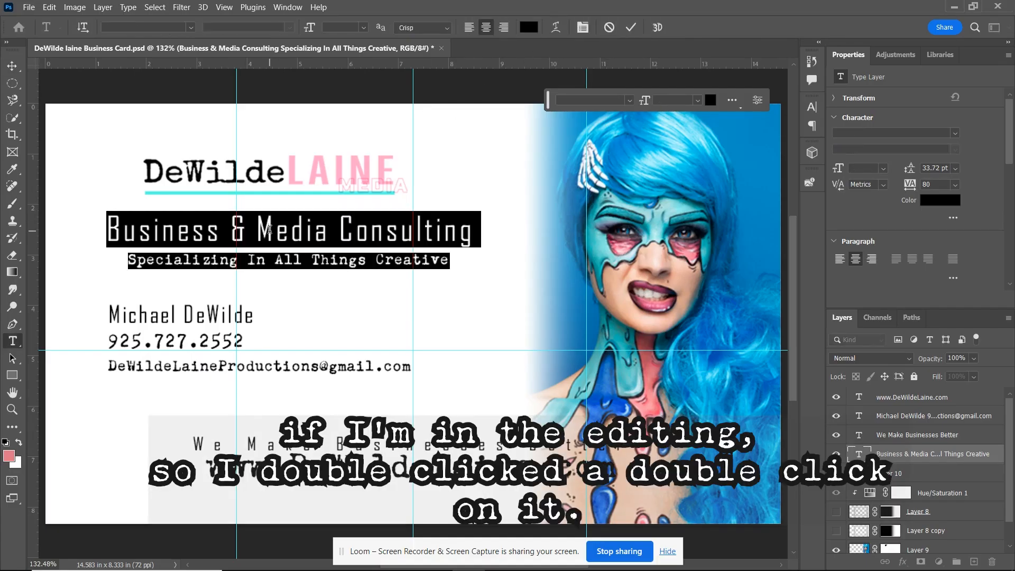
pyautogui.press('ctrl')
pyautogui.hotkey('ctrl', 'shift', '.')
pyautogui.hotkey('ctrl', 'shift', '.')
pyautogui.hotkey('ctrl', 'shift', '.')
pyautogui.hotkey('ctrl', 'shift', '.')
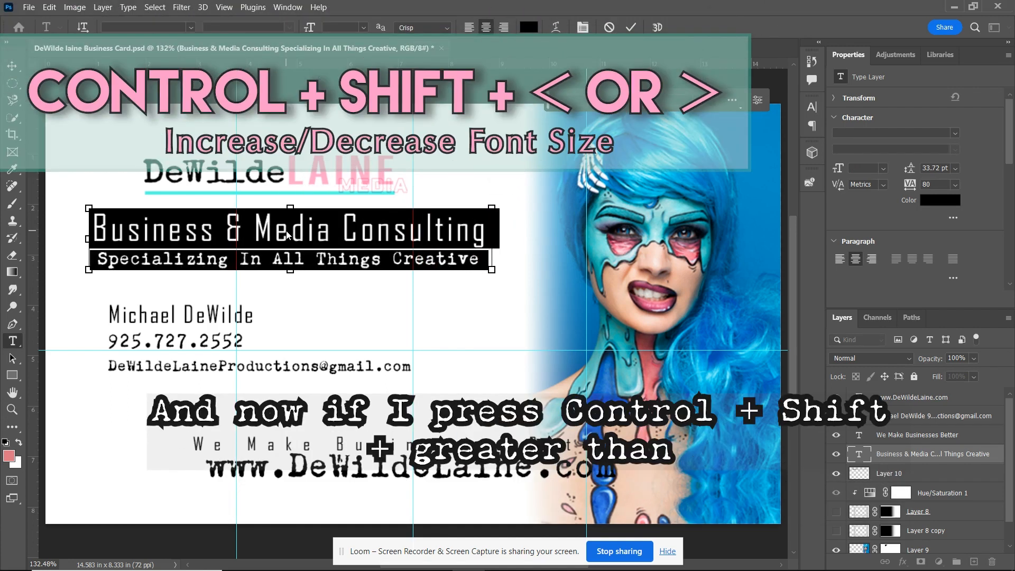
# - Reduce the font size of the selected Business & Media Consulting text step by step to below its original size
pyautogui.hotkey('ctrl', 'shift', ',')
pyautogui.hotkey('ctrl', 'shift', ',')
pyautogui.hotkey('ctrl', 'shift', ',')
pyautogui.hotkey('ctrl', 'shift', ',')
pyautogui.hotkey('ctrl', 'shift', ',')
pyautogui.hotkey('ctrl', 'shift', ',')
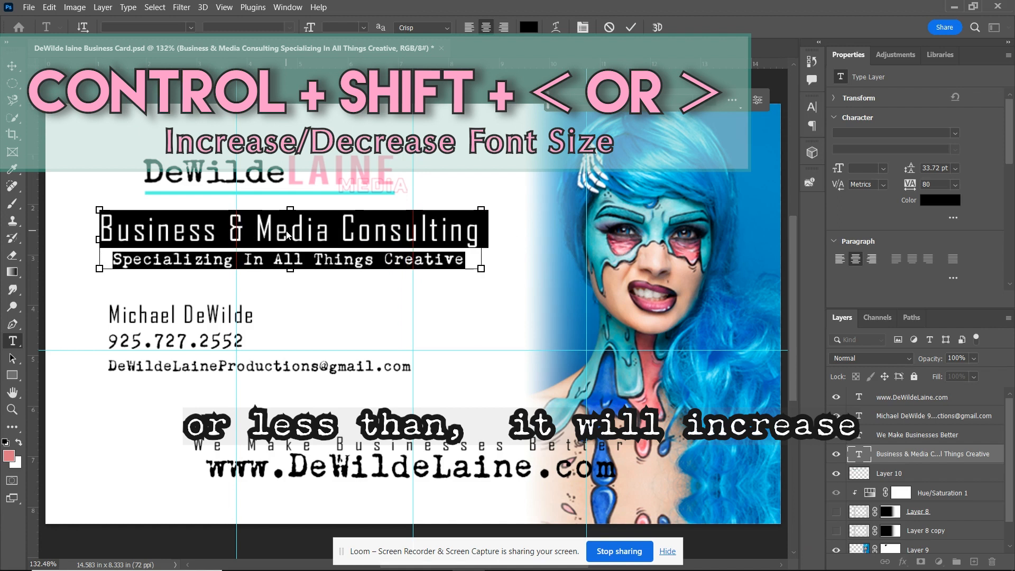
pyautogui.hotkey('ctrl', 'shift', ',')
pyautogui.hotkey('ctrl', 'shift', ',')
pyautogui.hotkey('ctrl', 'shift', ',')
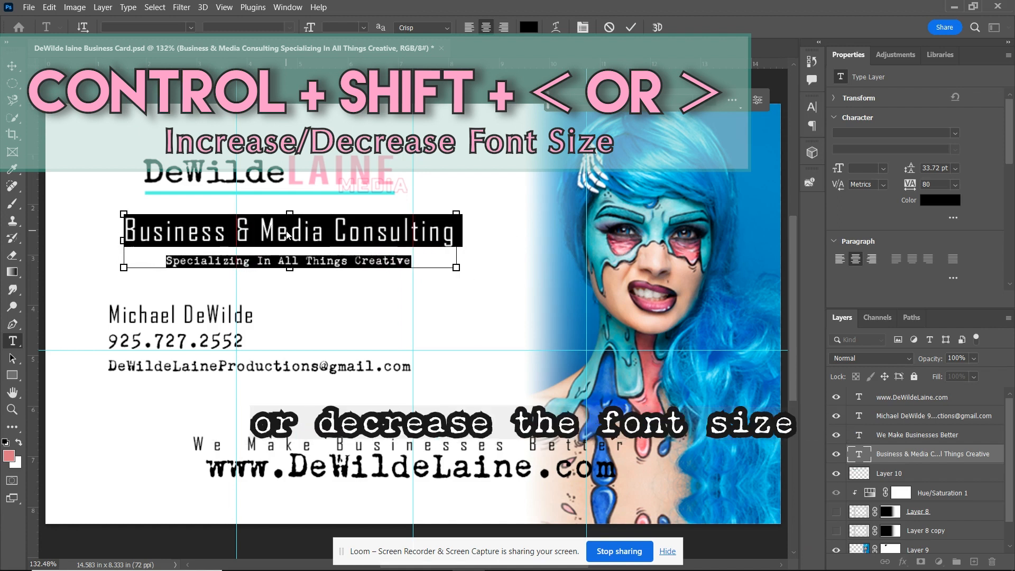
# - Enlarge the selected two-line text again until it nearly fills the white area of the card
pyautogui.hotkey('ctrl', 'shift', '.')
pyautogui.hotkey('ctrl', 'shift', '.')
pyautogui.hotkey('ctrl', 'shift', '.')
pyautogui.hotkey('ctrl', 'shift', '.')
pyautogui.hotkey('ctrl', 'shift', '.')
pyautogui.hotkey('ctrl', 'shift', '.')
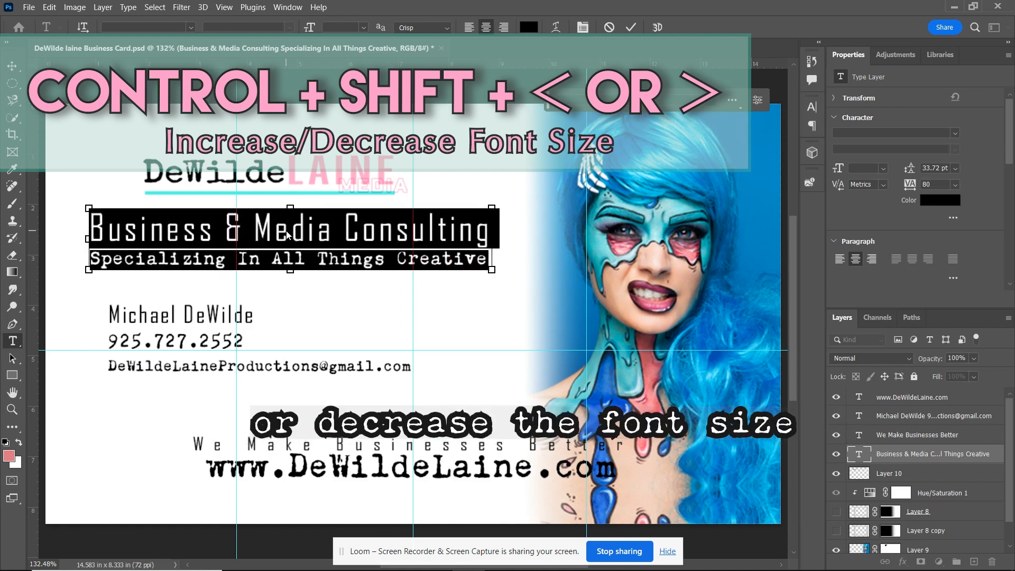
pyautogui.hotkey('ctrl', 'shift', '.')
pyautogui.hotkey('ctrl', 'shift', '.')
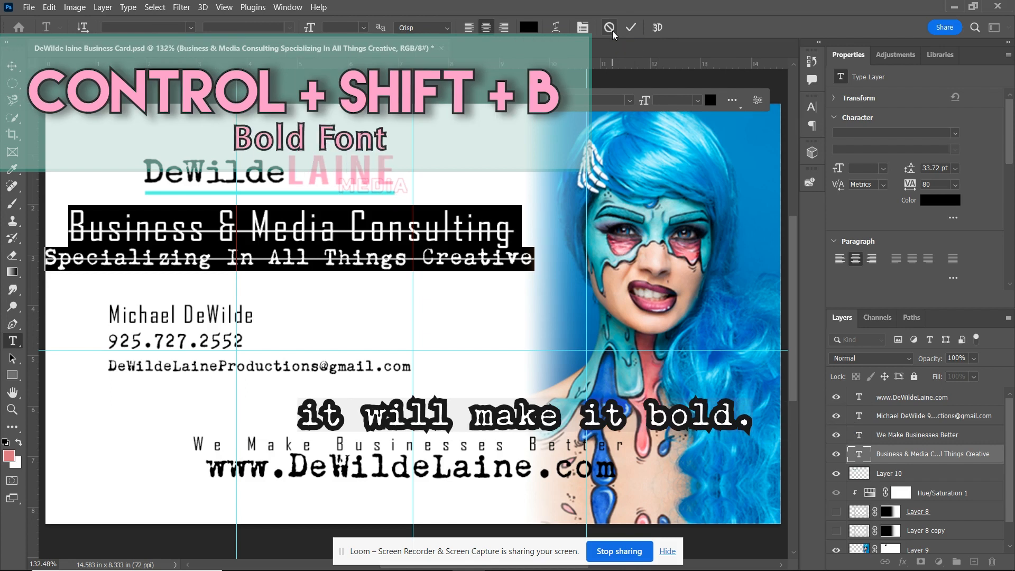
# - Format the selected text as bold, italic and all caps, and discard all the pending text edits
pyautogui.hotkey('ctrl', 'shift', 'b')
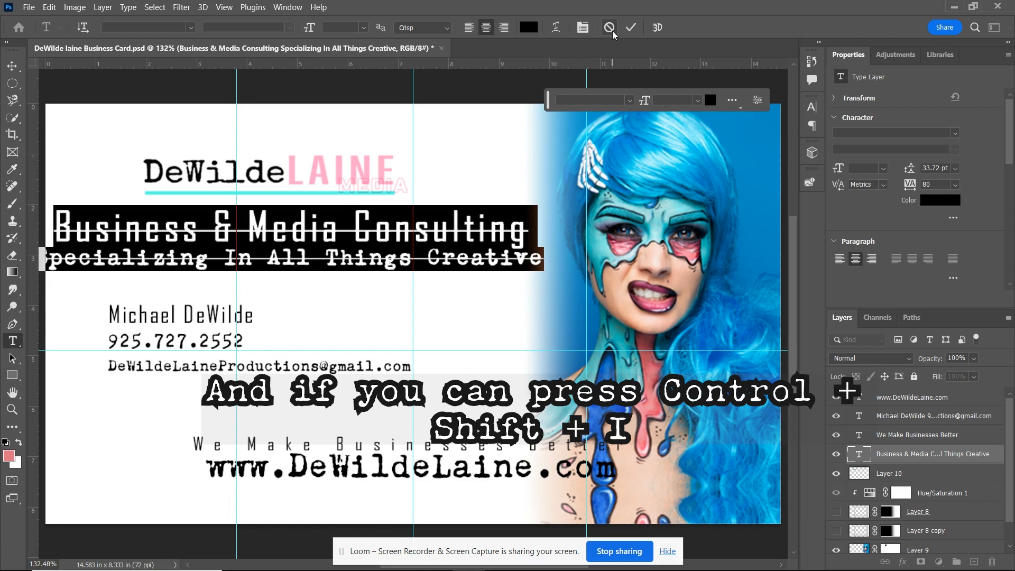
pyautogui.hotkey('ctrl', 'shift', 'i')
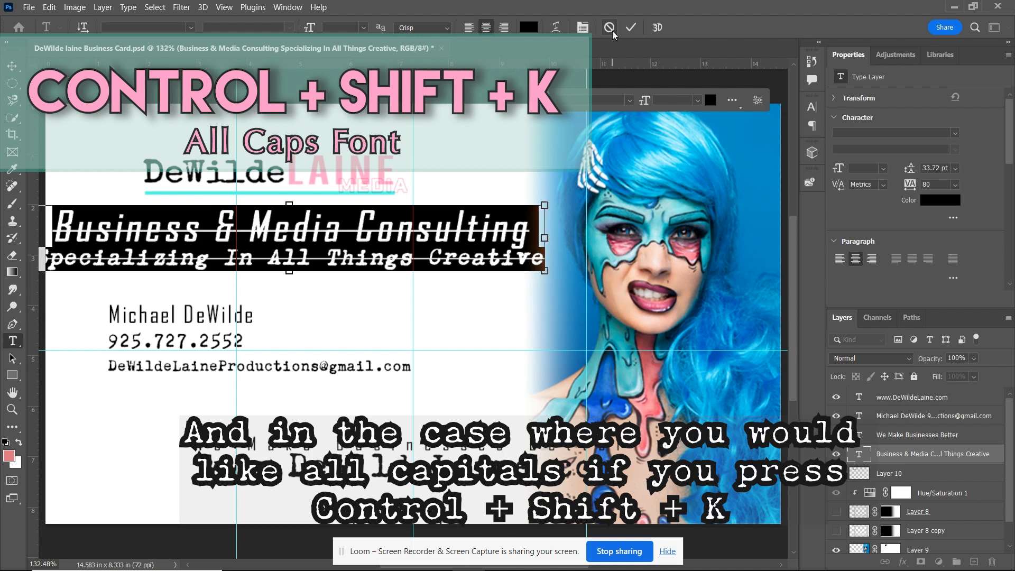
pyautogui.hotkey('ctrl', 'shift', 'k')
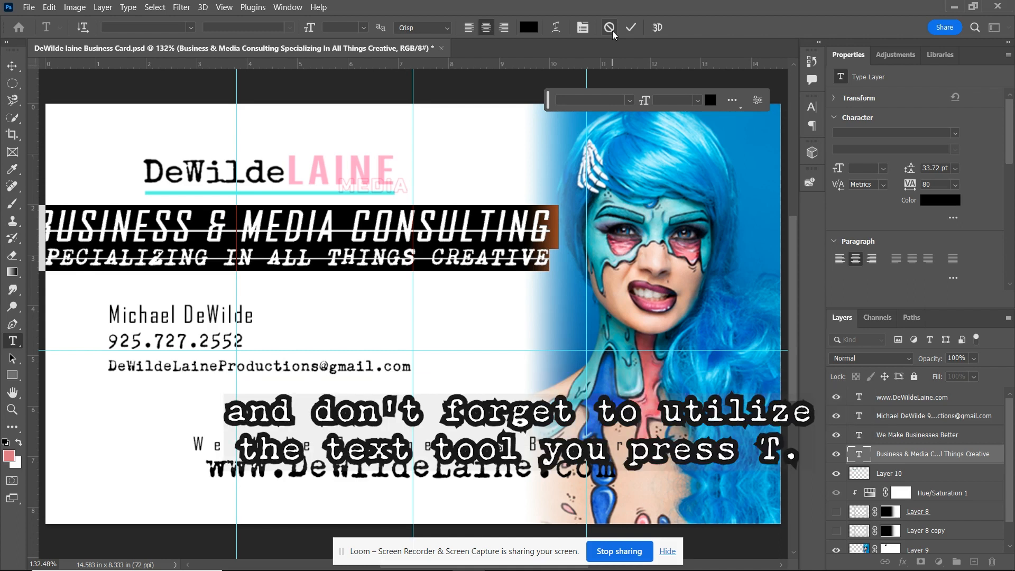
pyautogui.click(609, 27)
pyautogui.press('v')
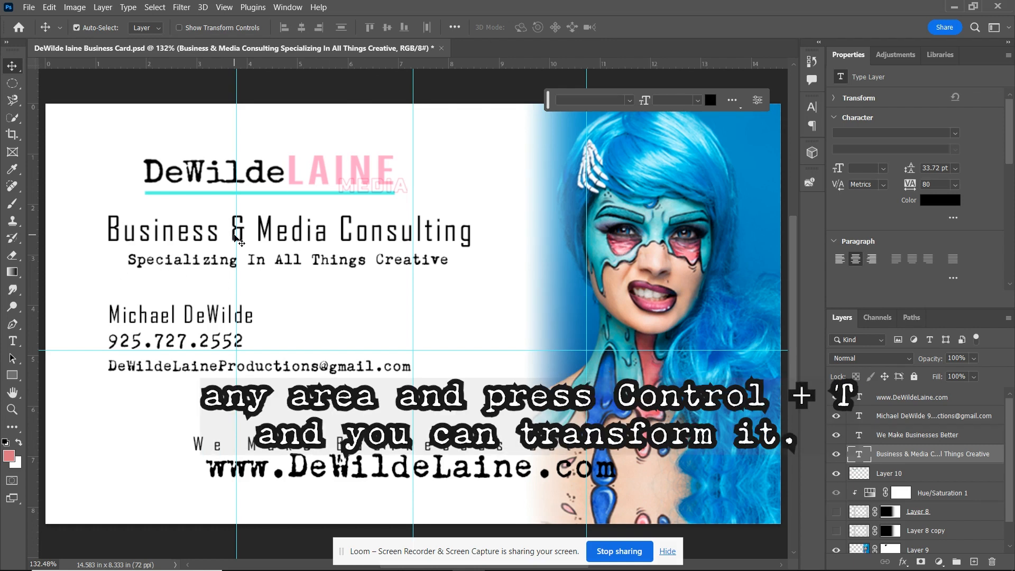
# - Free Transform the Business & Media Consulting text, scaling it unlinked to 74.16% width and 62.16% height, and cancel the transform
pyautogui.hotkey('ctrl', 't')
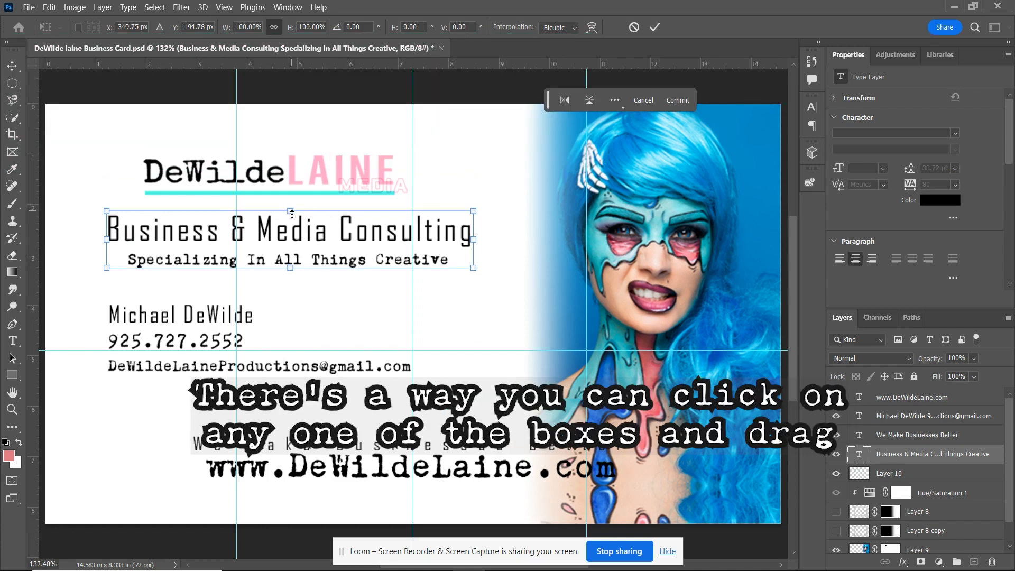
pyautogui.moveTo(291, 212)
pyautogui.mouseDown()
pyautogui.moveTo(296, 173)
pyautogui.moveTo(291, 206)
pyautogui.mouseUp()
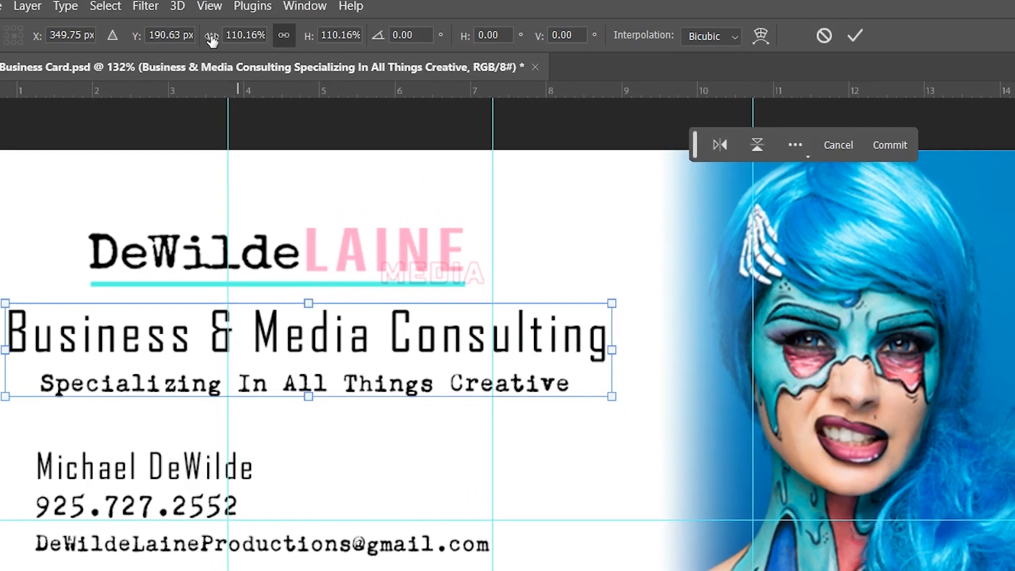
pyautogui.moveTo(212, 40)
pyautogui.mouseDown()
pyautogui.moveTo(259, 38)
pyautogui.moveTo(99, 60)
pyautogui.moveTo(218, 58)
pyautogui.moveTo(199, 62)
pyautogui.moveTo(2, 65)
pyautogui.moveTo(216, 59)
pyautogui.mouseUp()
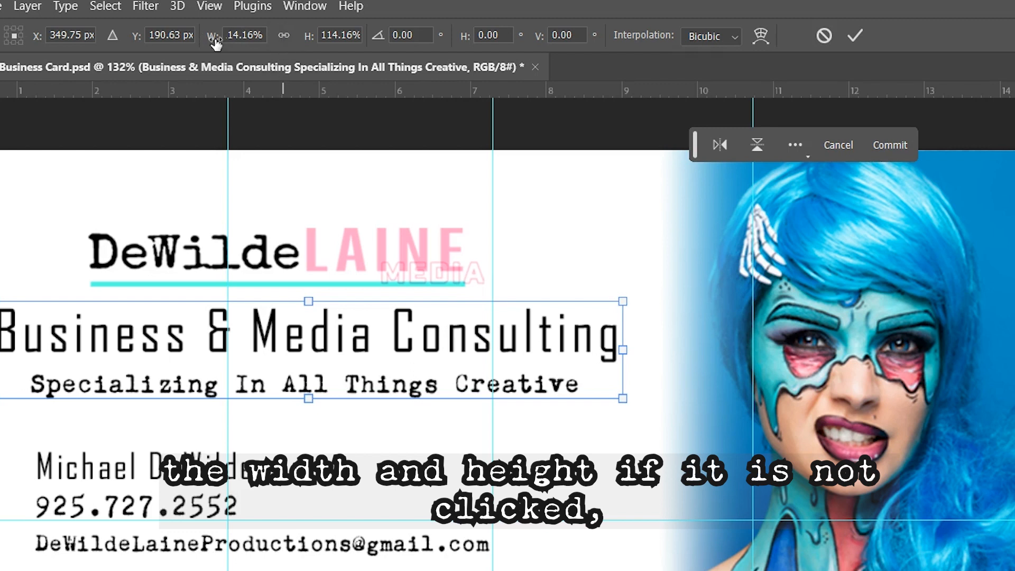
pyautogui.moveTo(214, 36); pyautogui.dragTo(514, 49)
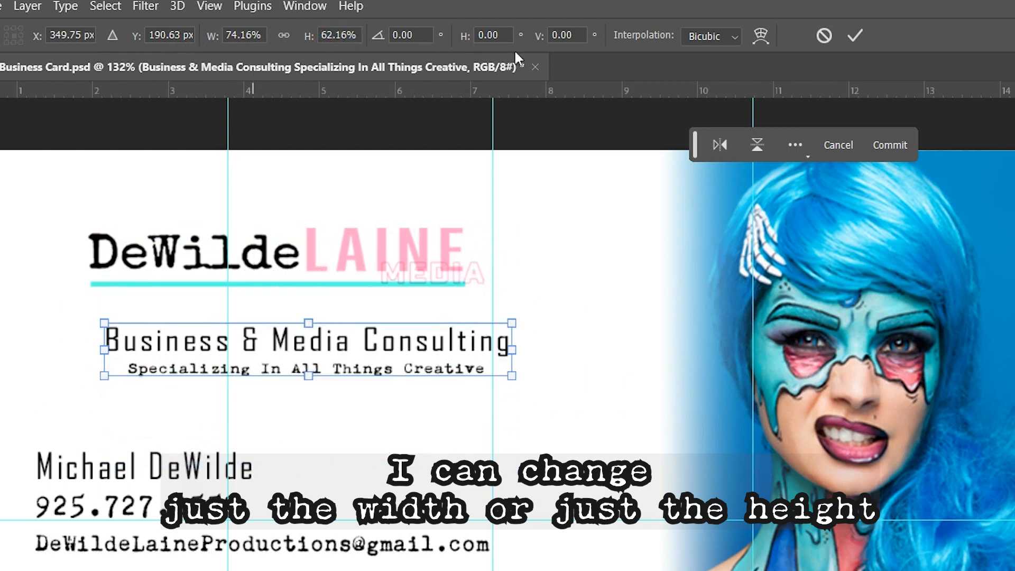
pyautogui.click(825, 36)
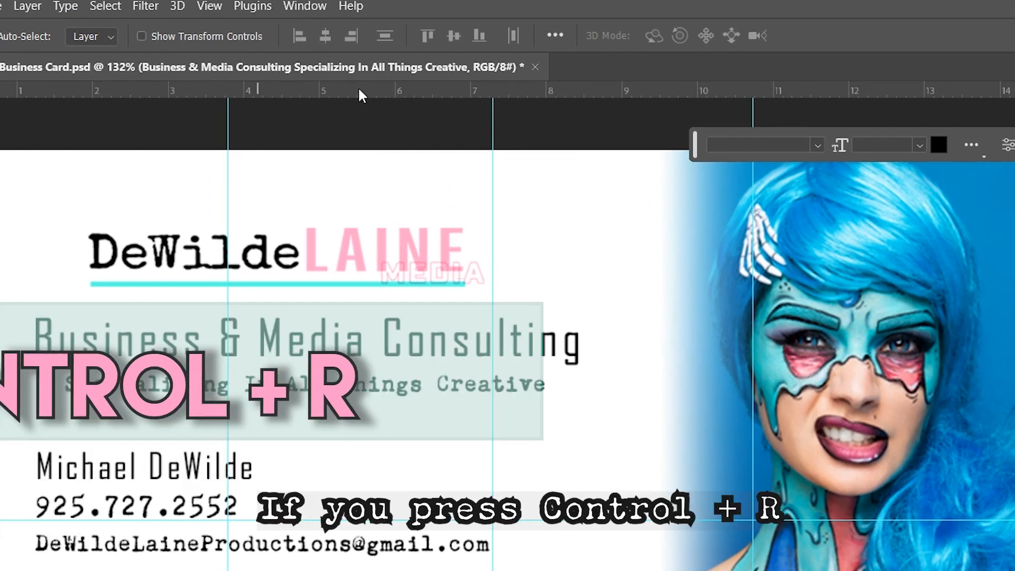
# - Hide the rulers and show them again, and toggle the grid over the card on and off
pyautogui.hotkey('ctrl', 'r')
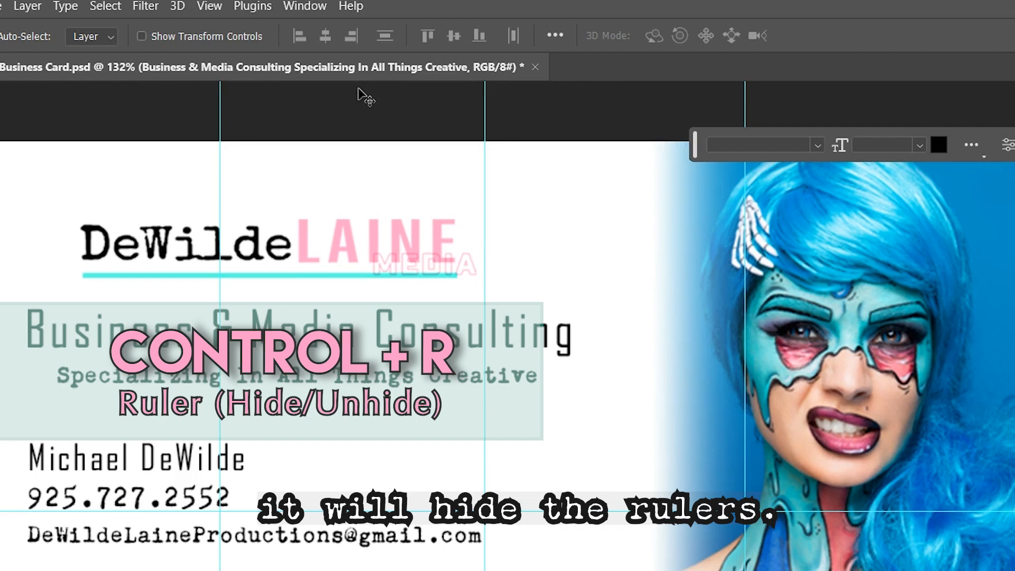
pyautogui.hotkey('ctrl', 'r')
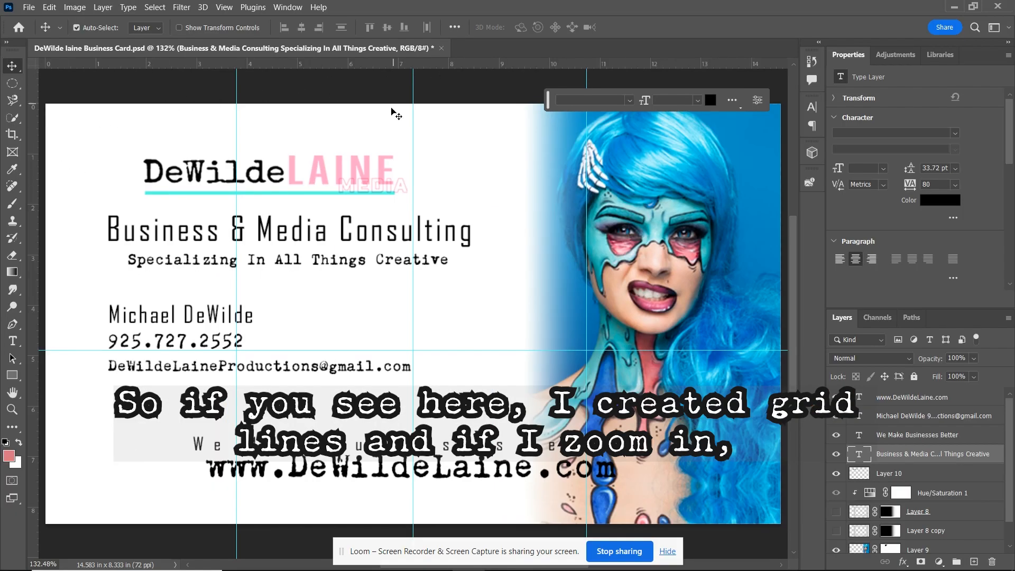
pyautogui.press('z')
pyautogui.moveTo(417, 97); pyautogui.dragTo(651, 278)
pyautogui.moveTo(551, 265); pyautogui.dragTo(467, 249)
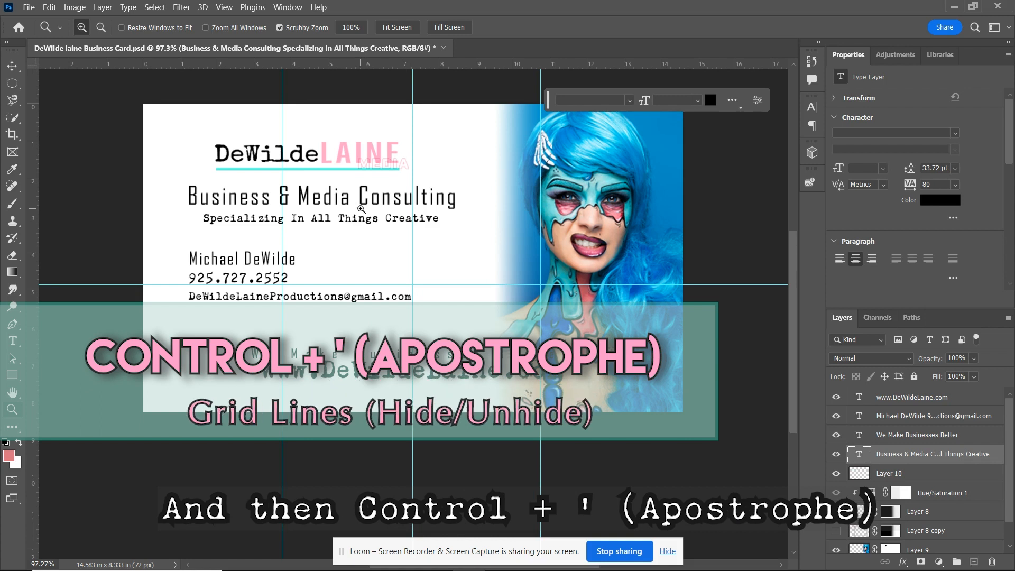
pyautogui.hotkey('ctrl', "'")
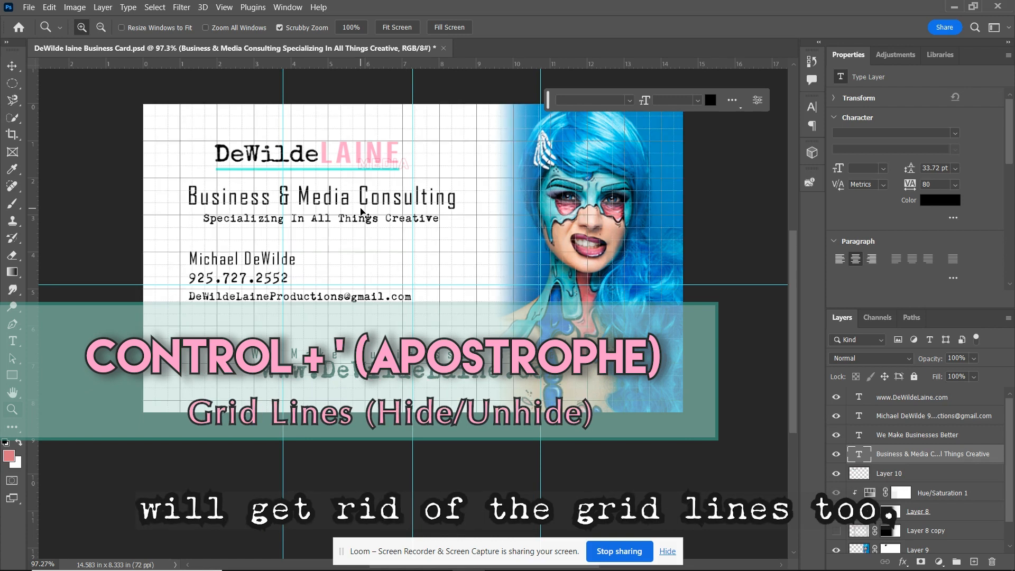
pyautogui.hotkey('ctrl', "'")
pyautogui.hotkey('ctrl', "'")
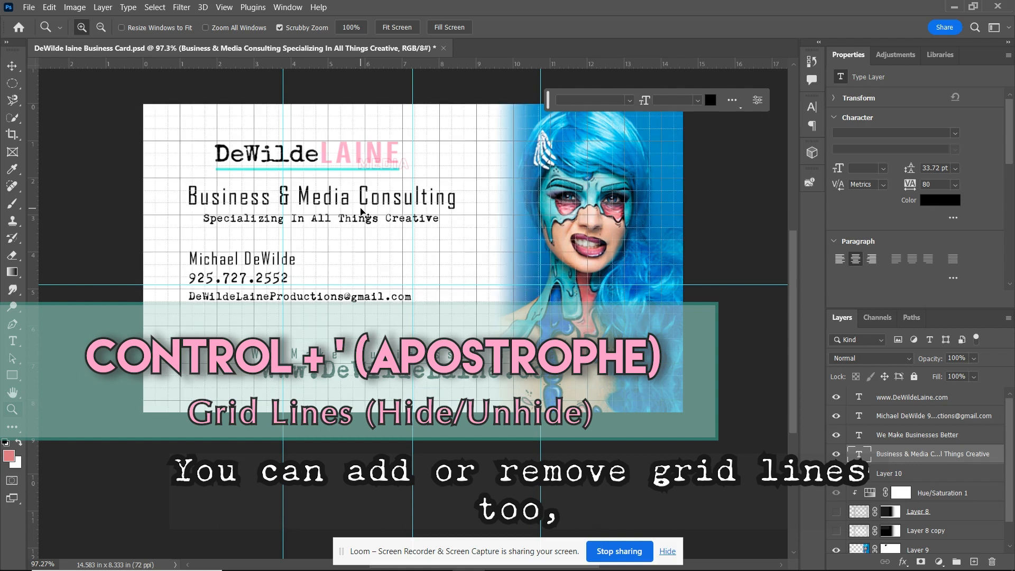
pyautogui.hotkey('ctrl', "'")
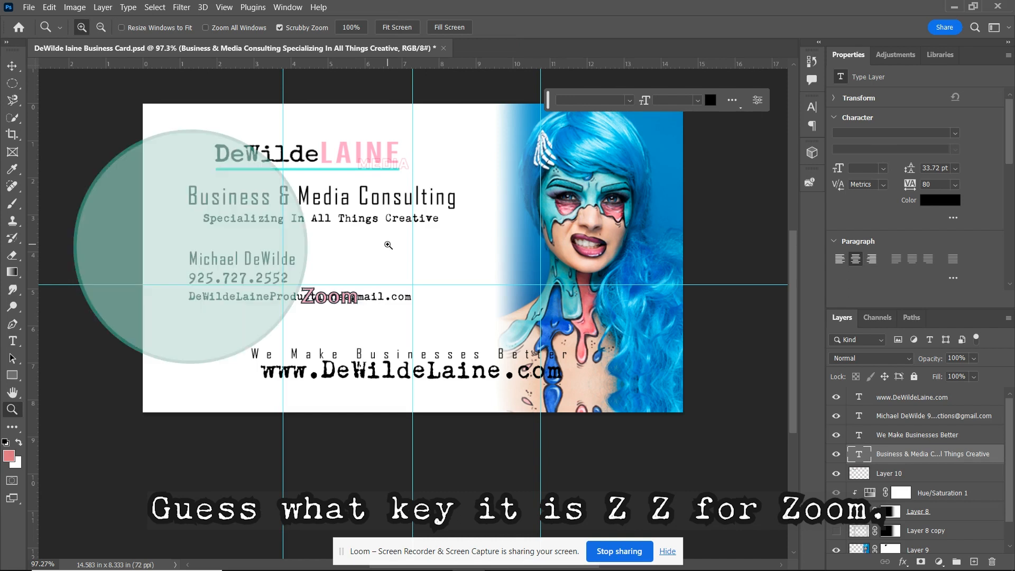
# - Zoom out on the card with scrubby zoom and return the view to 100%
pyautogui.moveTo(419, 259)
pyautogui.mouseDown()
pyautogui.moveTo(150, 270)
pyautogui.moveTo(159, 284)
pyautogui.moveTo(672, 333)
pyautogui.moveTo(564, 355)
pyautogui.moveTo(587, 340)
pyautogui.moveTo(672, 338)
pyautogui.mouseUp()
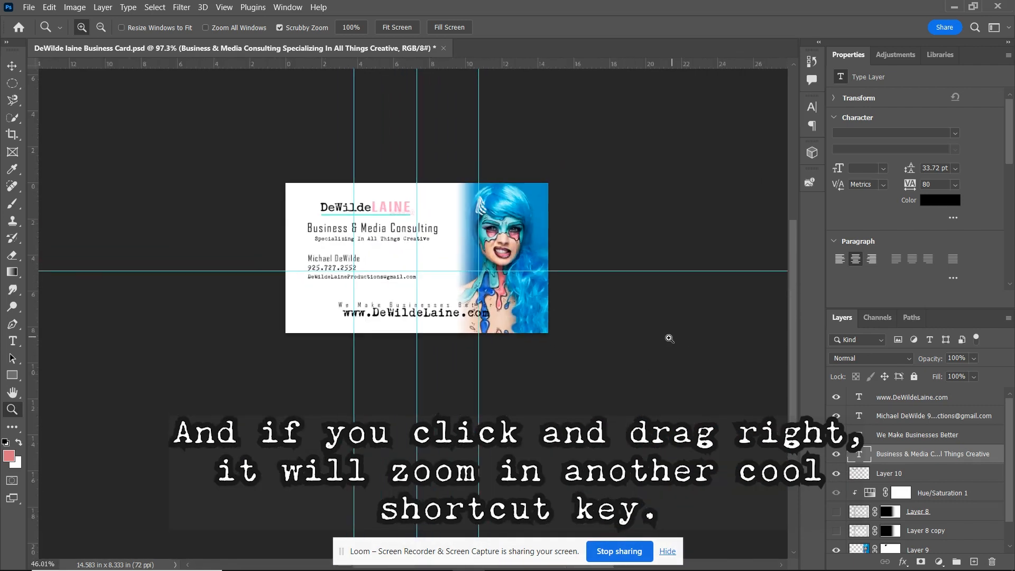
pyautogui.hotkey('ctrl', '1')
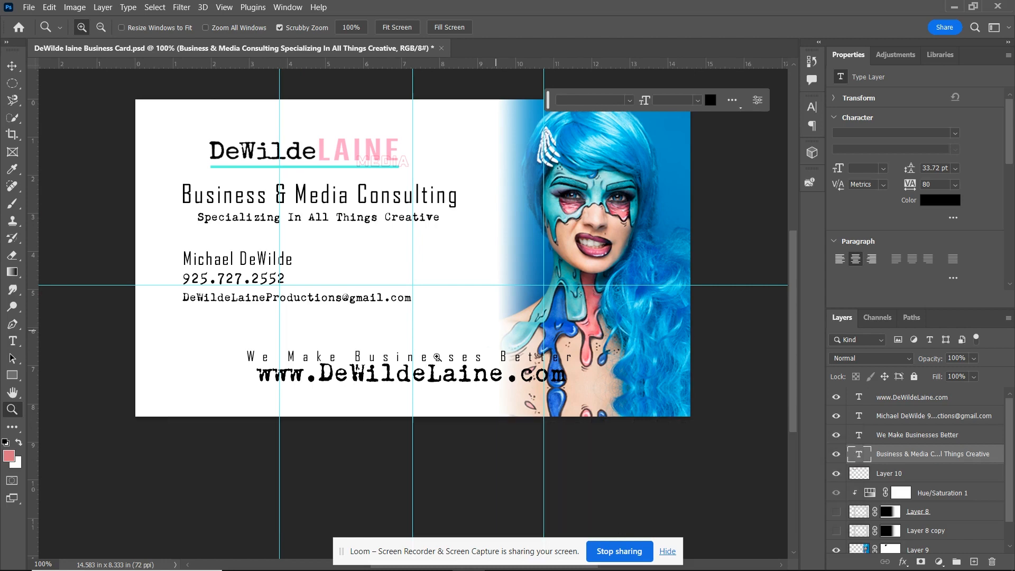